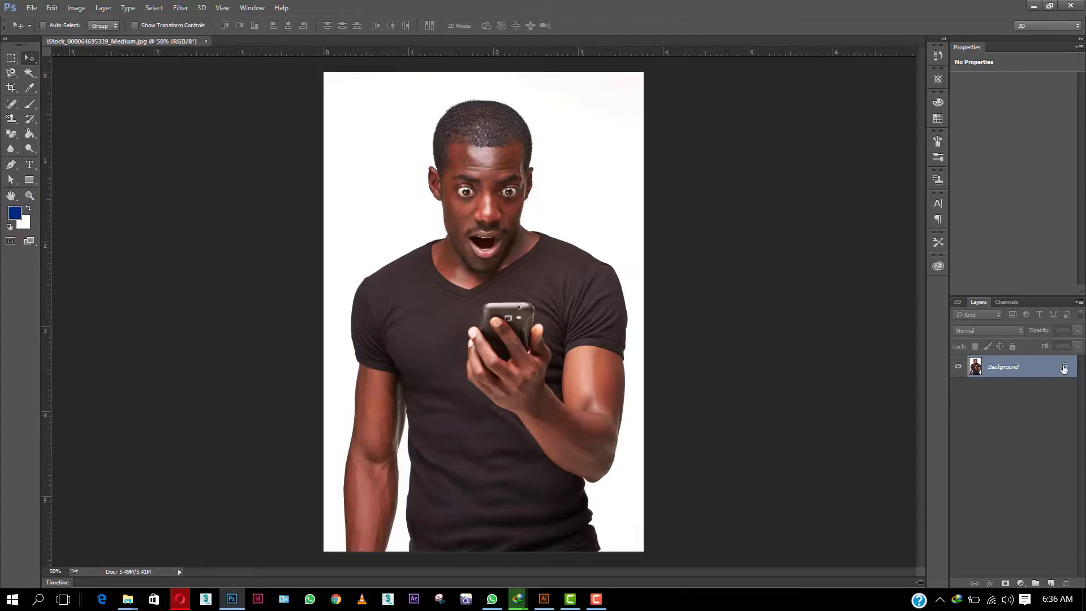
Unlock the Background layer and quick-select the man's head, body and arm
{"action": "left_click", "coordinate": [1064, 367]}
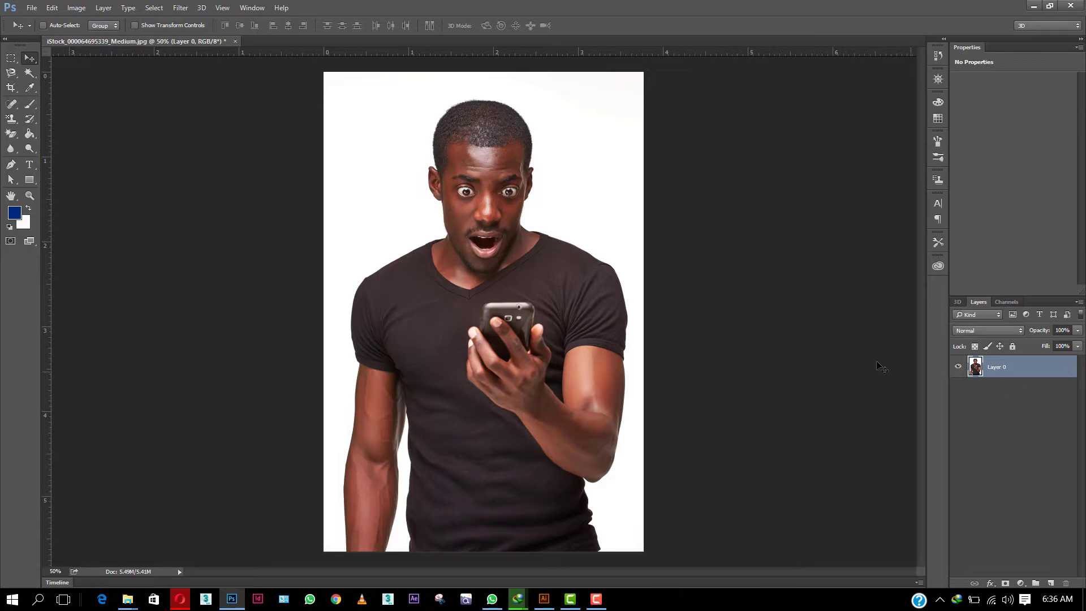
{"action": "left_click", "coordinate": [29, 74]}
{"action": "left_click", "coordinate": [85, 72]}
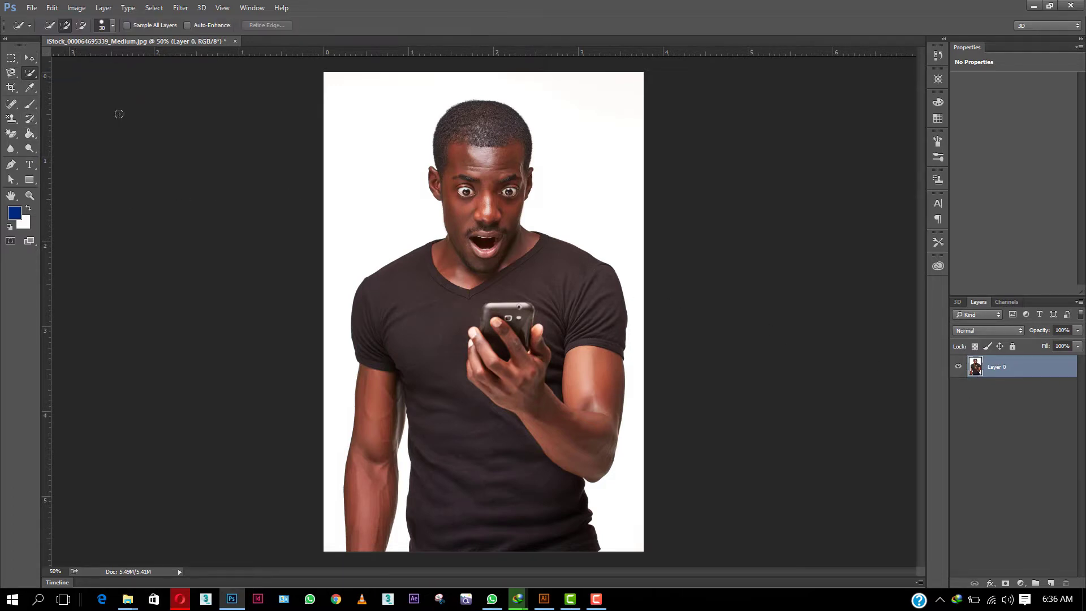
{"action": "left_click_drag", "start_coordinate": [482, 101], "coordinate": [541, 447]}
{"action": "mouse_move", "coordinate": [371, 396]}
{"action": "left_mouse_down"}
{"action": "mouse_move", "coordinate": [376, 467]}
{"action": "mouse_move", "coordinate": [389, 416]}
{"action": "left_mouse_up"}
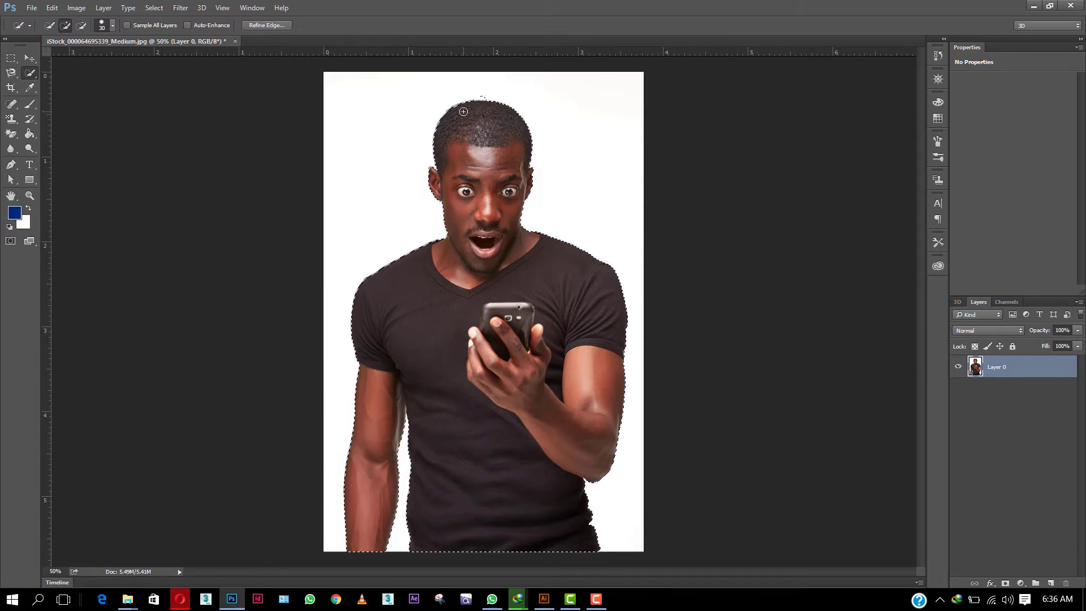
In Refine Edge, zoom on the head and brush Refine Radius over the hair and ears
{"action": "left_click", "coordinate": [267, 29]}
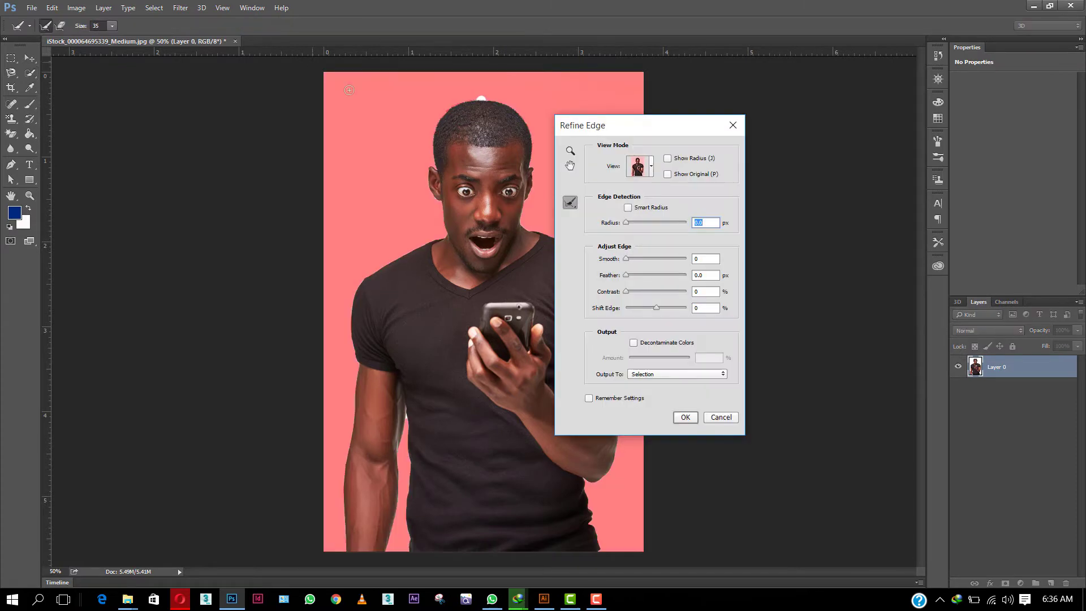
{"action": "left_click", "coordinate": [570, 151]}
{"action": "left_click", "coordinate": [486, 136]}
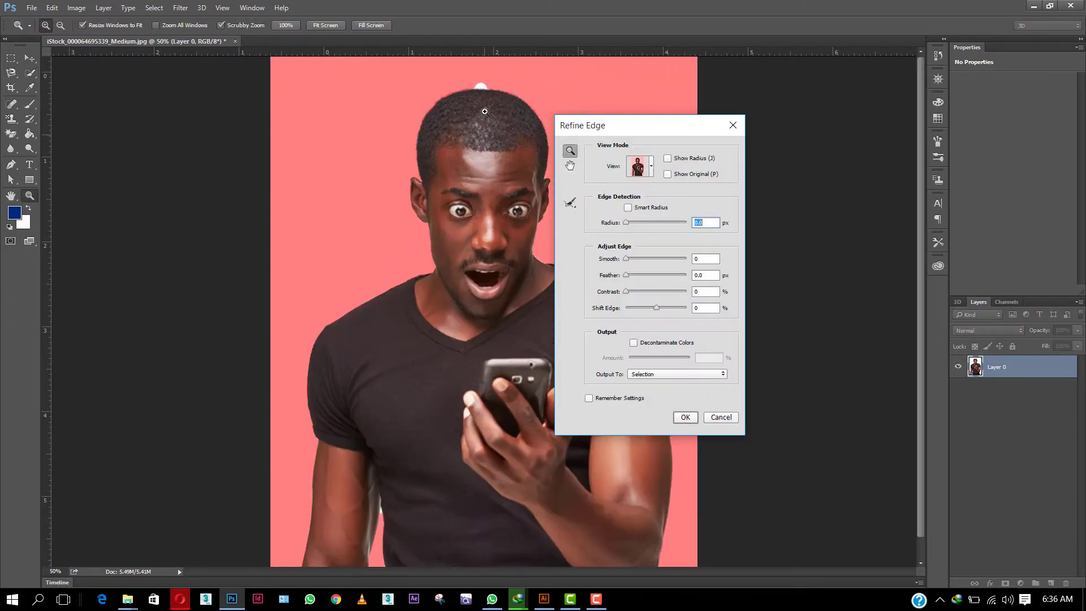
{"action": "left_click", "coordinate": [490, 95]}
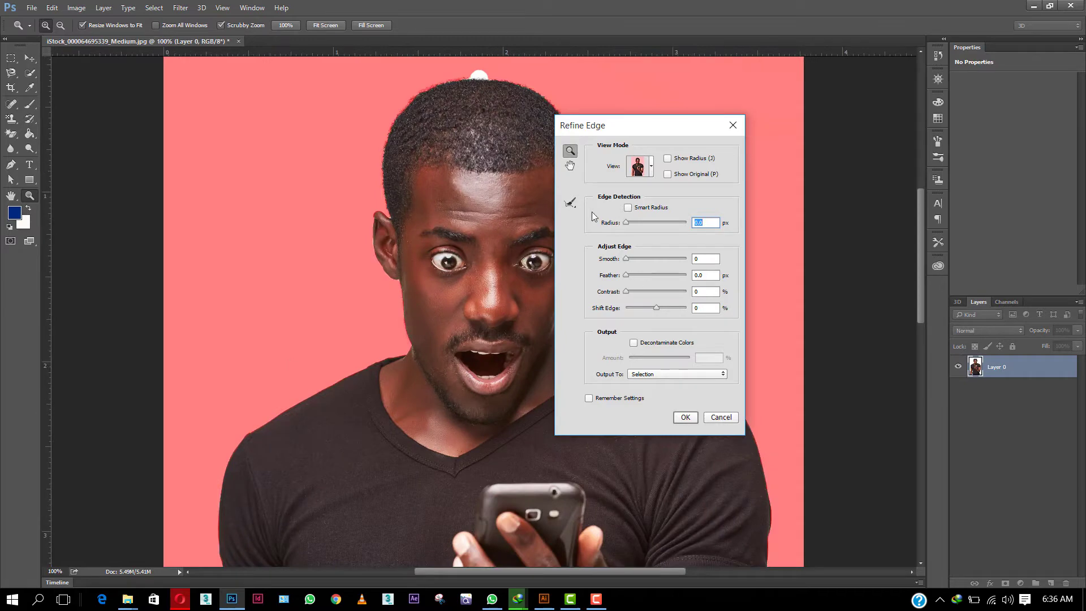
{"action": "left_click", "coordinate": [570, 203]}
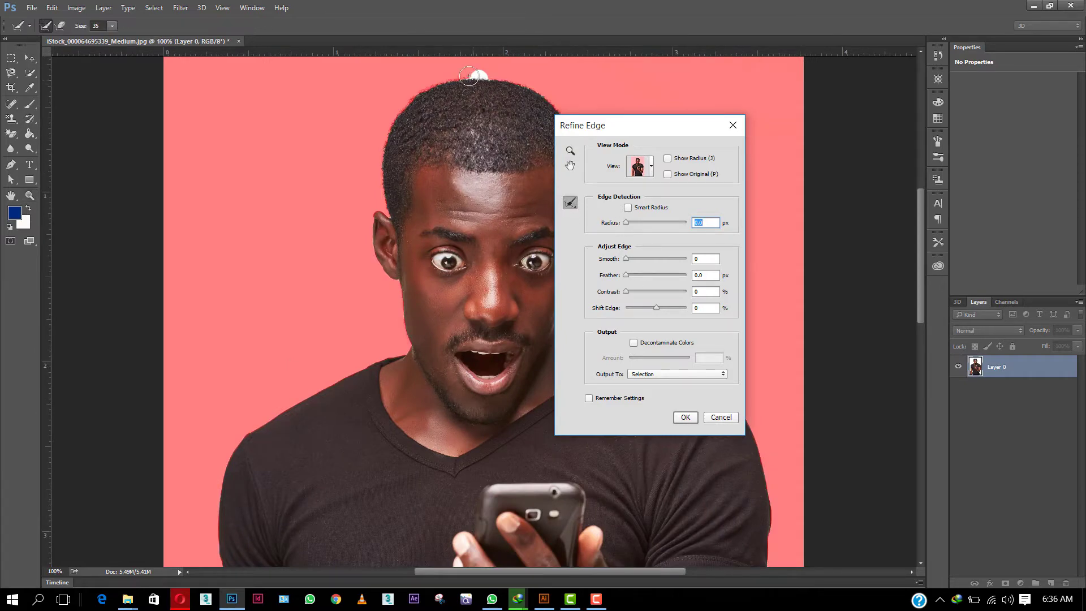
{"action": "mouse_move", "coordinate": [468, 74]}
{"action": "left_mouse_down"}
{"action": "mouse_move", "coordinate": [510, 72]}
{"action": "mouse_move", "coordinate": [447, 74]}
{"action": "mouse_move", "coordinate": [400, 92]}
{"action": "mouse_move", "coordinate": [375, 204]}
{"action": "left_mouse_up"}
{"action": "scroll", "coordinate": [486, 346], "scroll_direction": "down", "scroll_amount": 1}
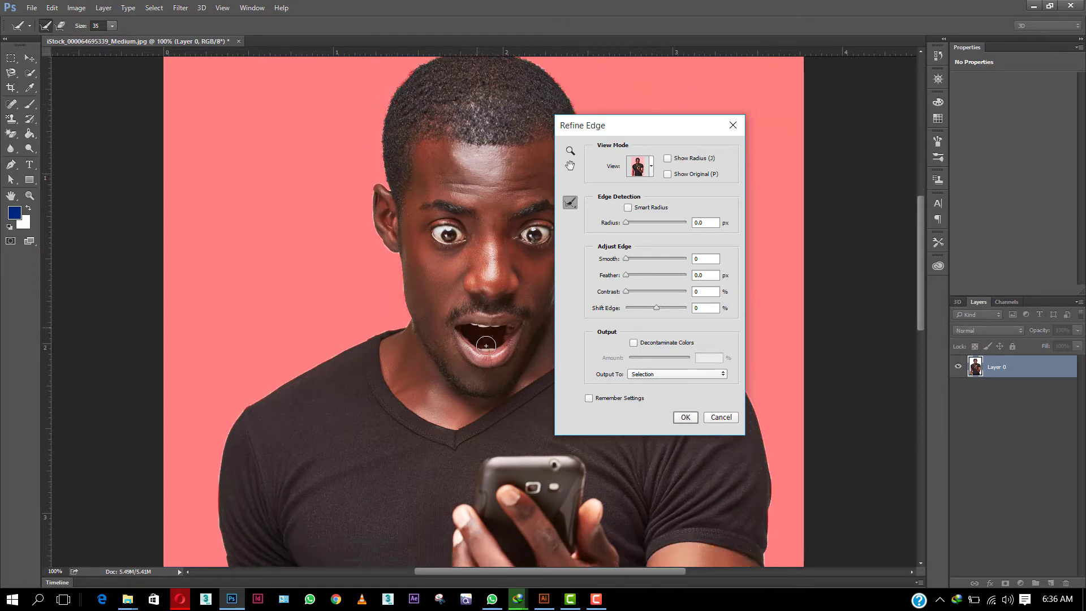
{"action": "scroll", "coordinate": [486, 345], "scroll_direction": "down", "scroll_amount": 2}
{"action": "scroll", "coordinate": [458, 300], "scroll_direction": "down", "scroll_amount": 2}
{"action": "scroll", "coordinate": [430, 254], "scroll_direction": "down", "scroll_amount": 2}
{"action": "scroll", "coordinate": [396, 198], "scroll_direction": "down", "scroll_amount": 1}
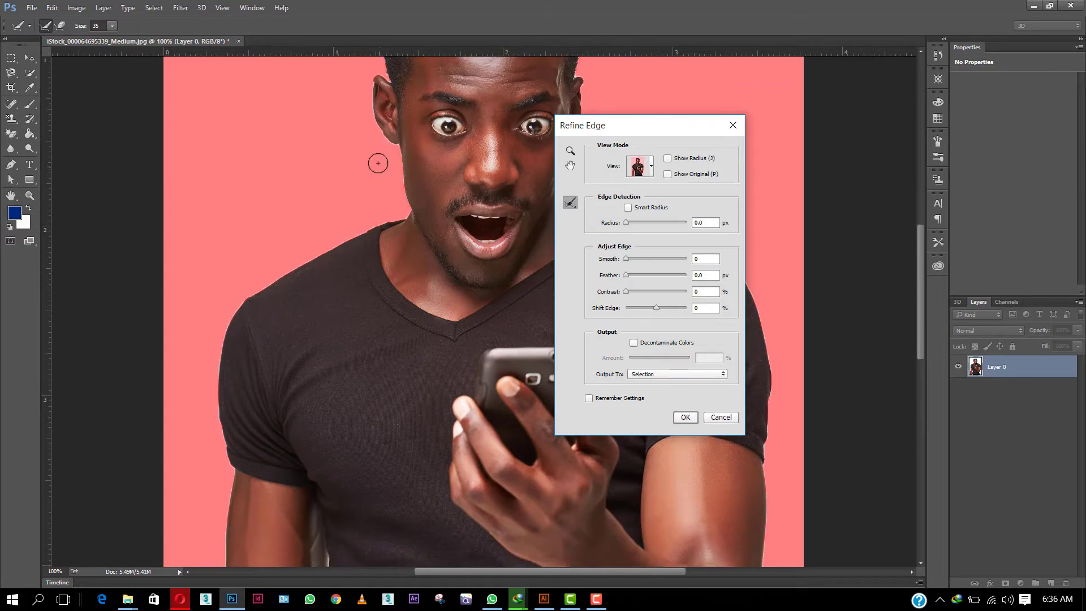
{"action": "mouse_move", "coordinate": [378, 164]}
{"action": "left_mouse_down"}
{"action": "mouse_move", "coordinate": [396, 138]}
{"action": "mouse_move", "coordinate": [396, 183]}
{"action": "left_mouse_up"}
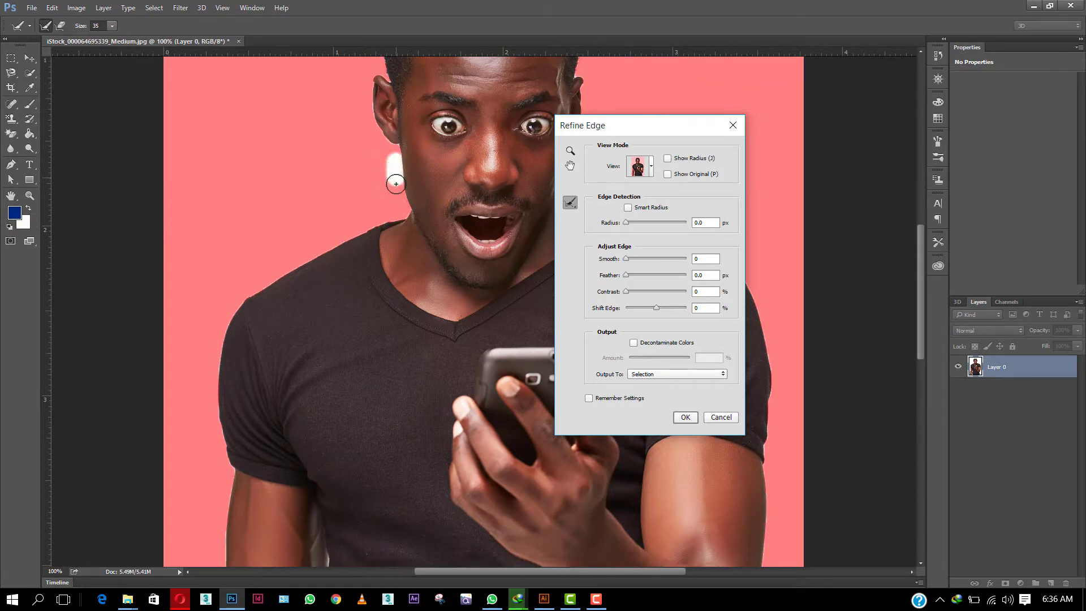
{"action": "mouse_move", "coordinate": [376, 74]}
{"action": "left_mouse_down"}
{"action": "mouse_move", "coordinate": [371, 133]}
{"action": "mouse_move", "coordinate": [365, 105]}
{"action": "left_mouse_up"}
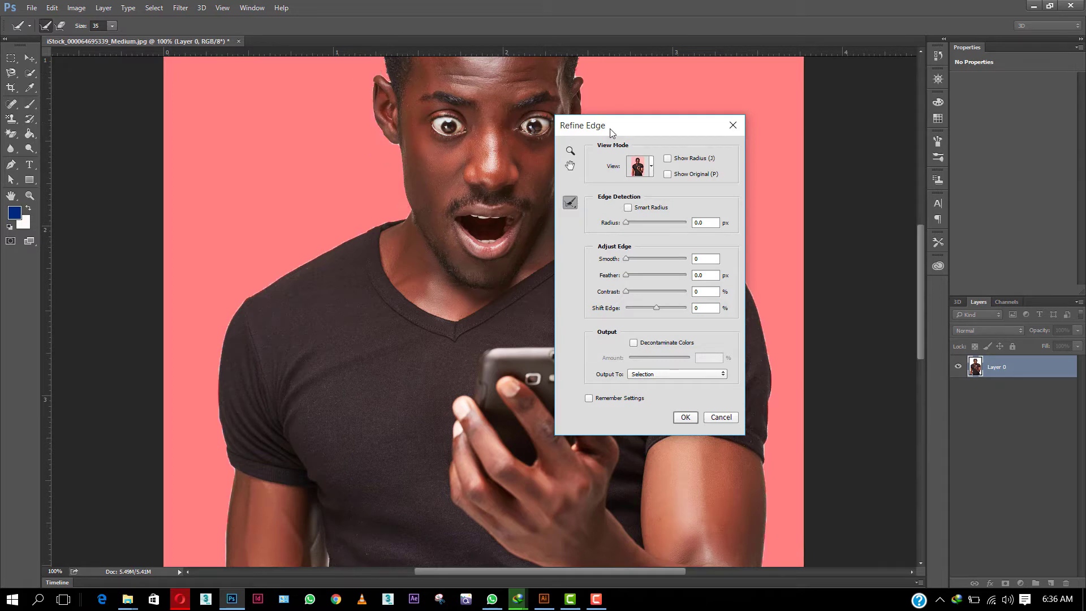
Set Radius to 7, enable Decontaminate Colors and output to a New Layer with Layer Mask
{"action": "left_click_drag", "start_coordinate": [610, 133], "coordinate": [308, 180]}
{"action": "mouse_move", "coordinate": [578, 190]}
{"action": "left_mouse_down"}
{"action": "mouse_move", "coordinate": [687, 223]}
{"action": "mouse_move", "coordinate": [749, 260]}
{"action": "mouse_move", "coordinate": [618, 202]}
{"action": "left_mouse_up"}
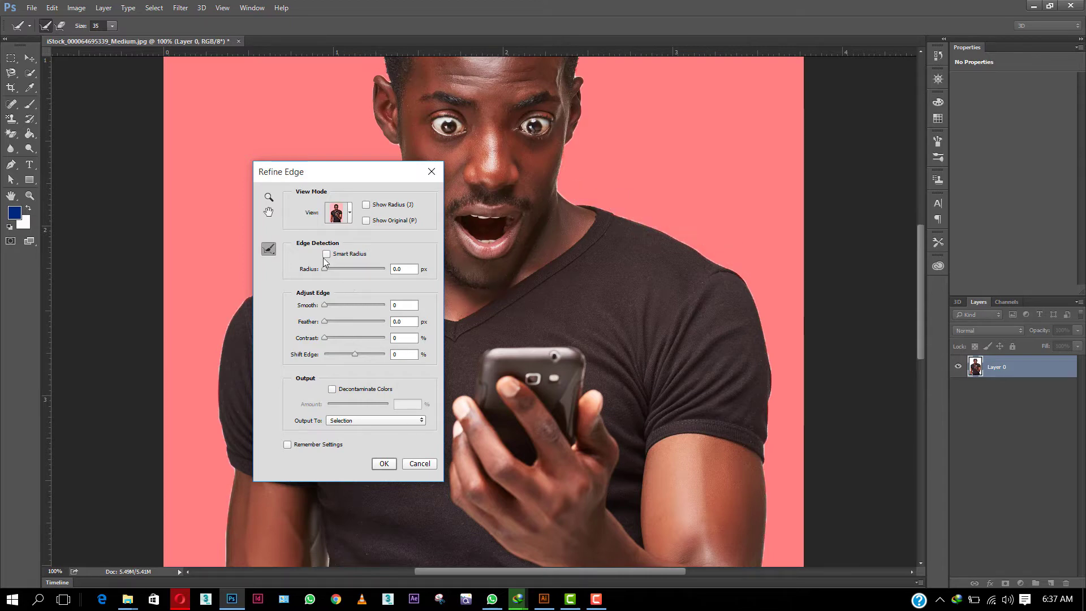
{"action": "left_click_drag", "start_coordinate": [413, 268], "coordinate": [372, 270]}
{"action": "type", "text": "7"}
{"action": "left_click", "coordinate": [413, 306]}
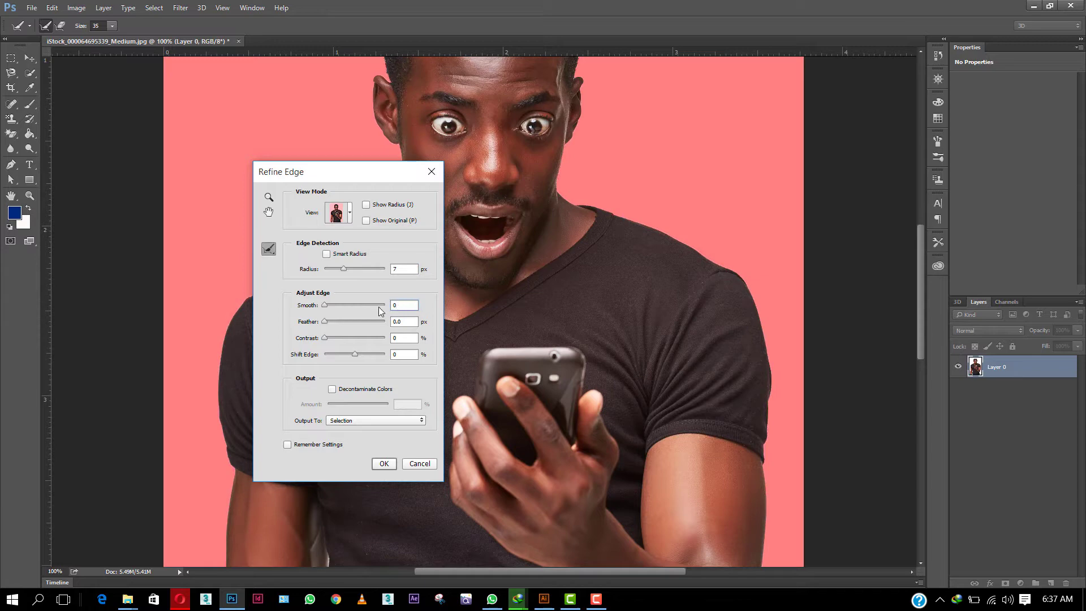
{"action": "left_click", "coordinate": [332, 388]}
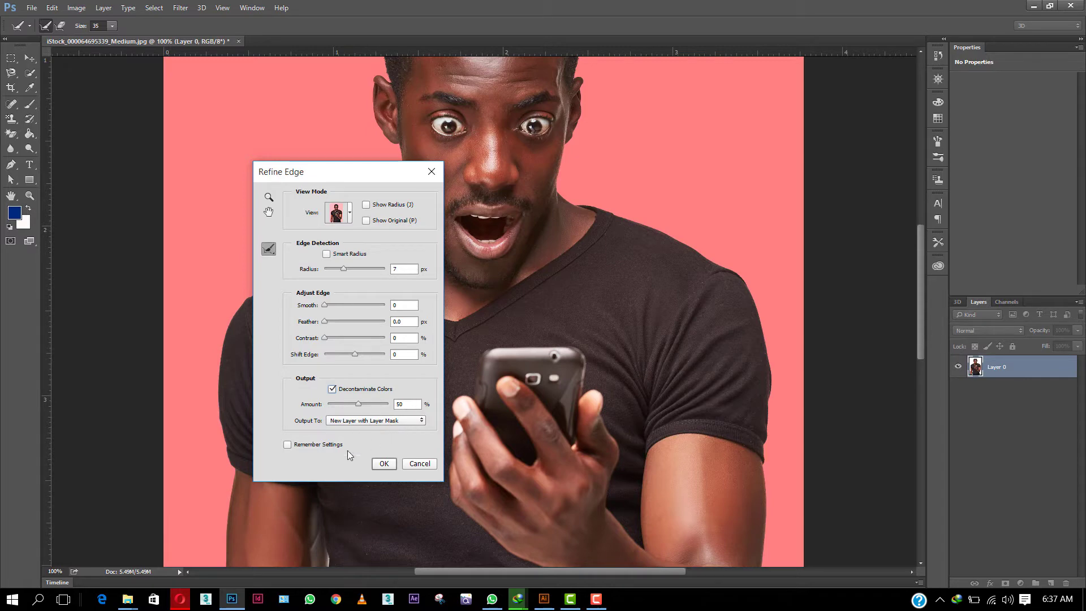
{"action": "left_click", "coordinate": [386, 463]}
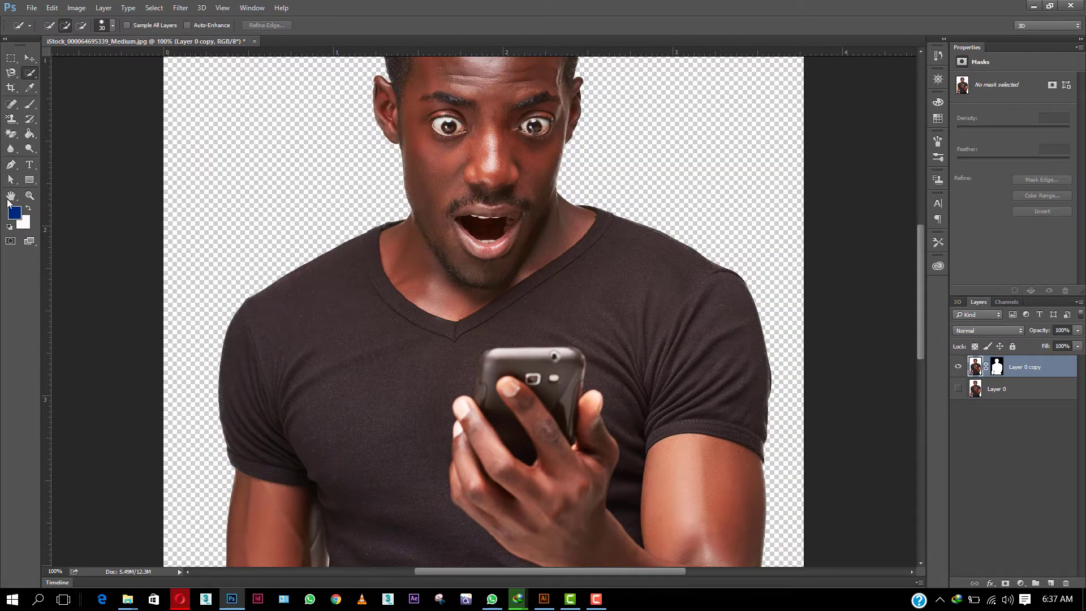
Fit the image on screen, draw a full-canvas blue rectangle below the cut-out, then zoom toward the head
{"action": "left_click", "coordinate": [30, 196]}
{"action": "right_click", "coordinate": [599, 253]}
{"action": "left_click", "coordinate": [599, 255]}
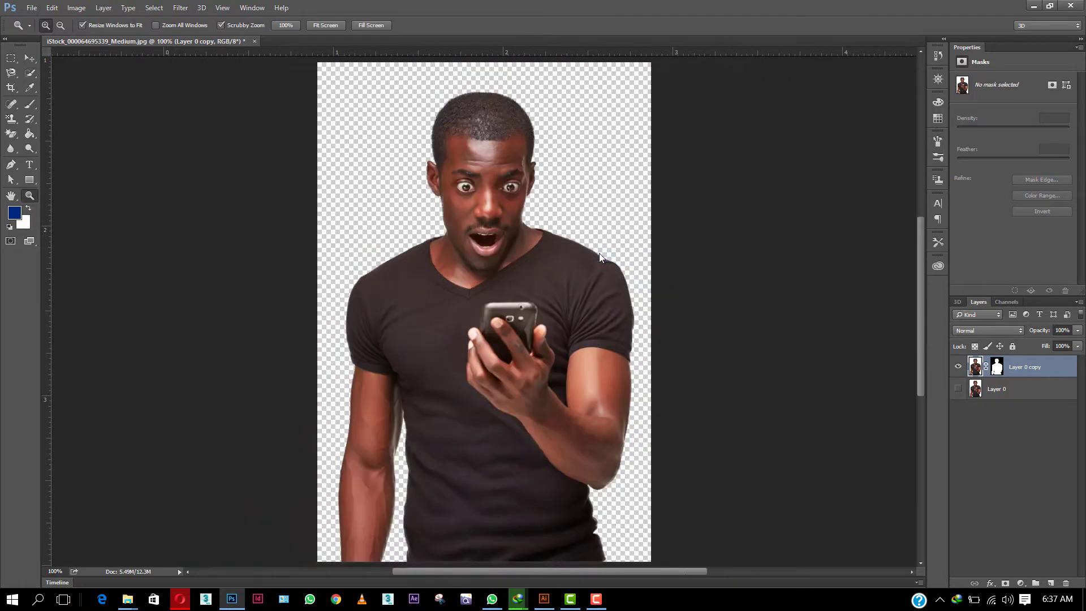
{"action": "left_click", "coordinate": [29, 179]}
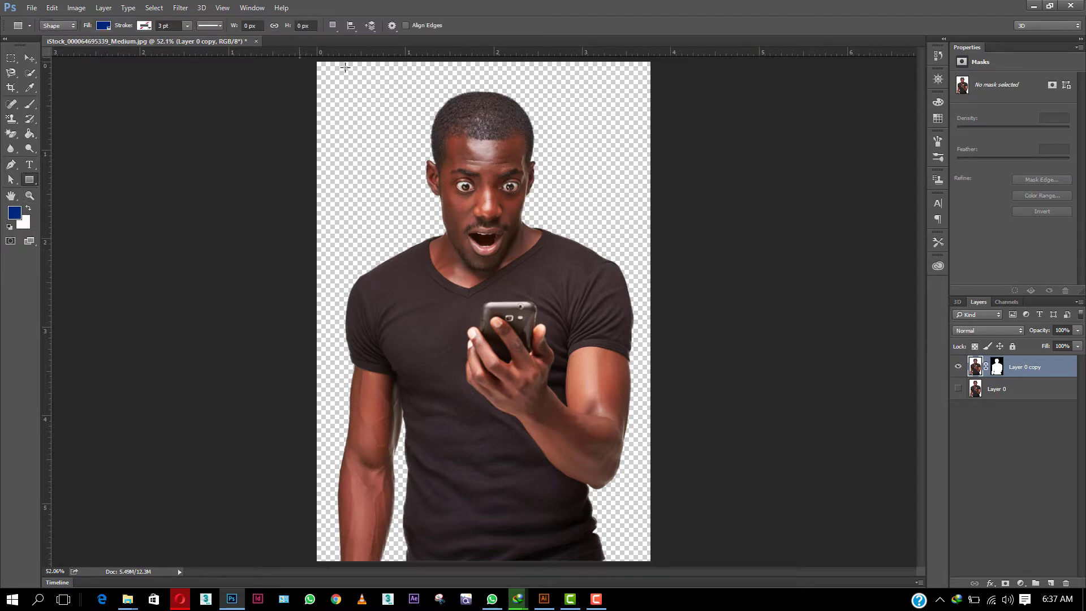
{"action": "left_click_drag", "start_coordinate": [300, 57], "coordinate": [746, 564]}
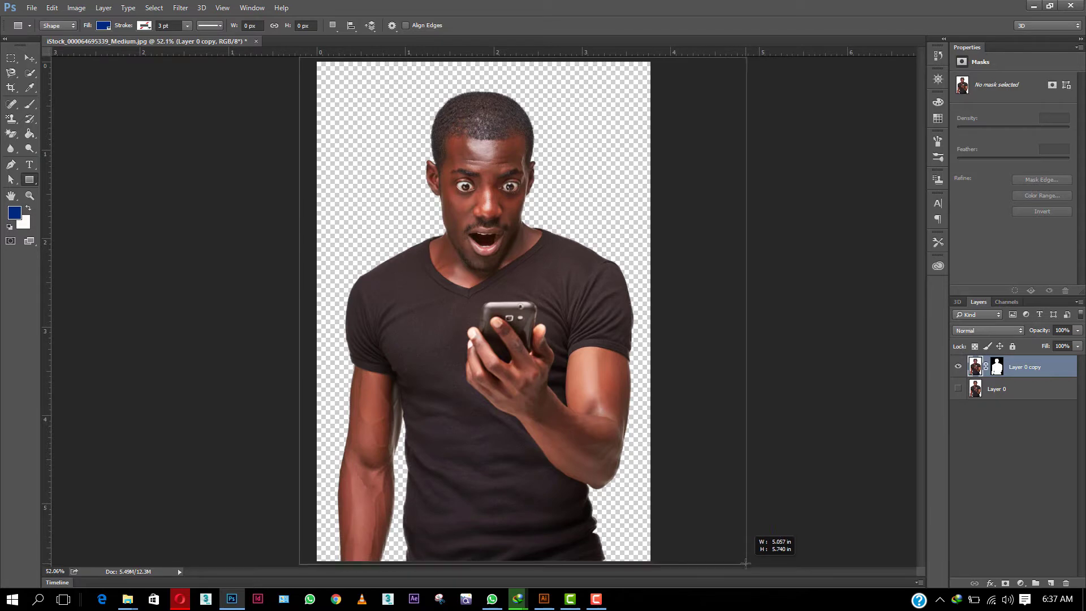
{"action": "left_click_drag", "start_coordinate": [1007, 362], "coordinate": [1003, 428]}
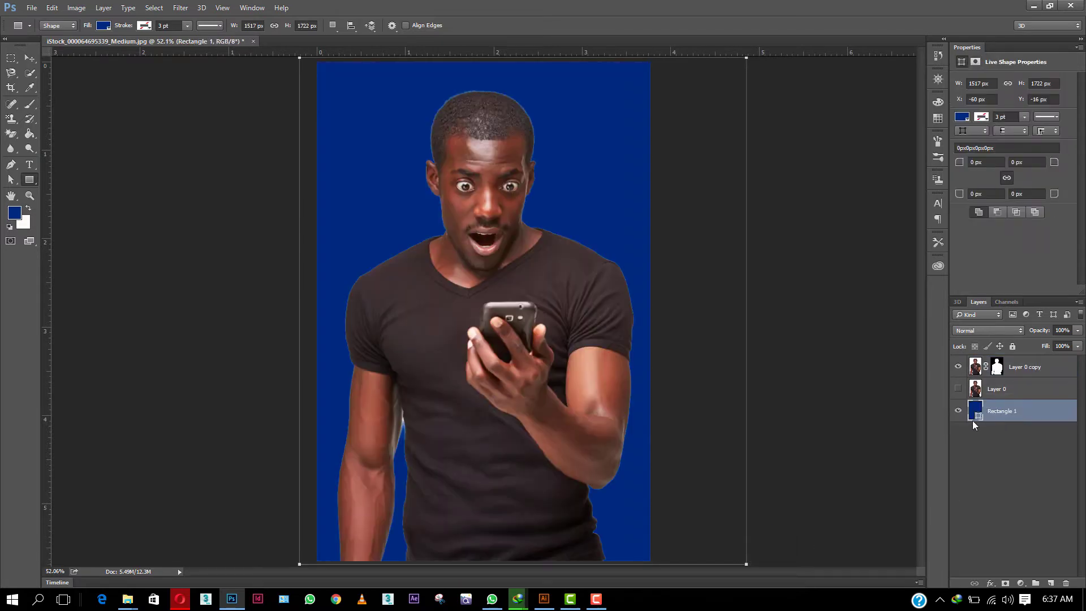
{"action": "left_click", "coordinate": [34, 196]}
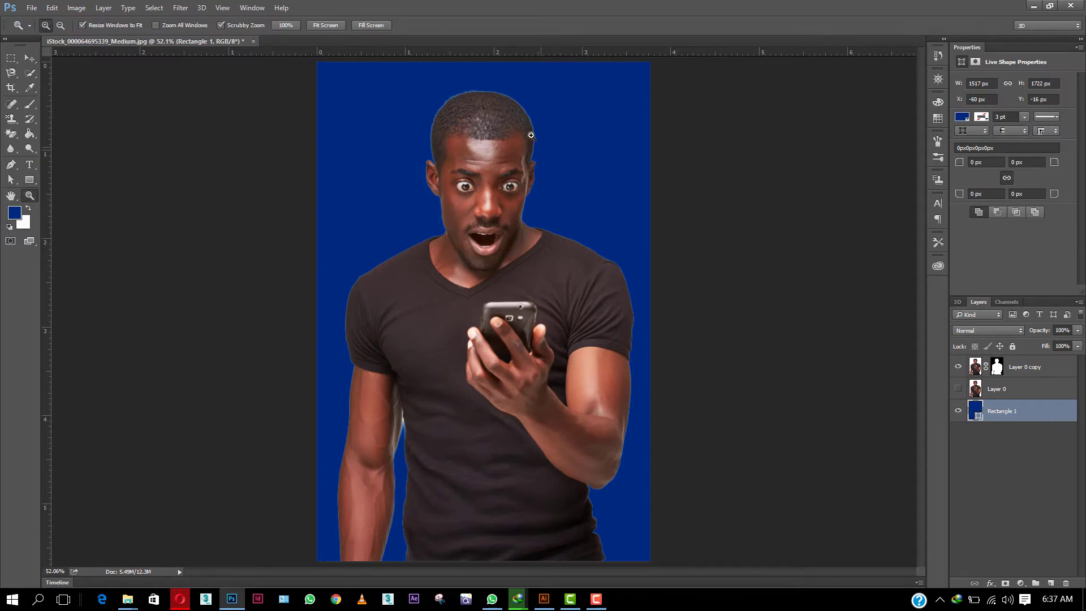
{"action": "left_click", "coordinate": [512, 121]}
Zoom to 200% on the hair, dismiss the rasterize warning and make Layer 0 copy active
{"action": "left_click", "coordinate": [509, 109]}
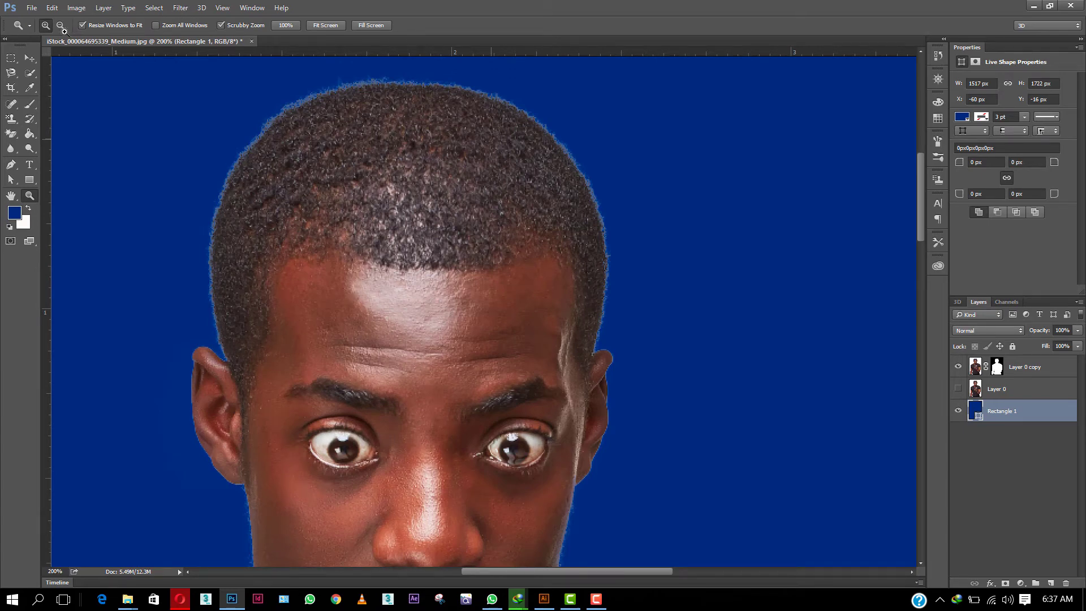
{"action": "left_click", "coordinate": [180, 8]}
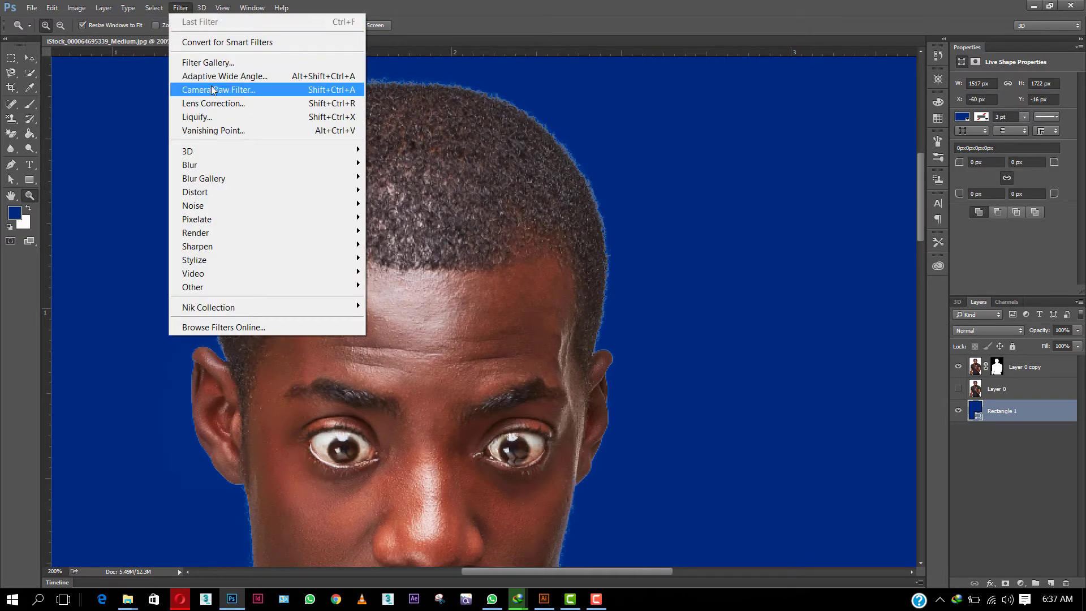
{"action": "left_click", "coordinate": [211, 88]}
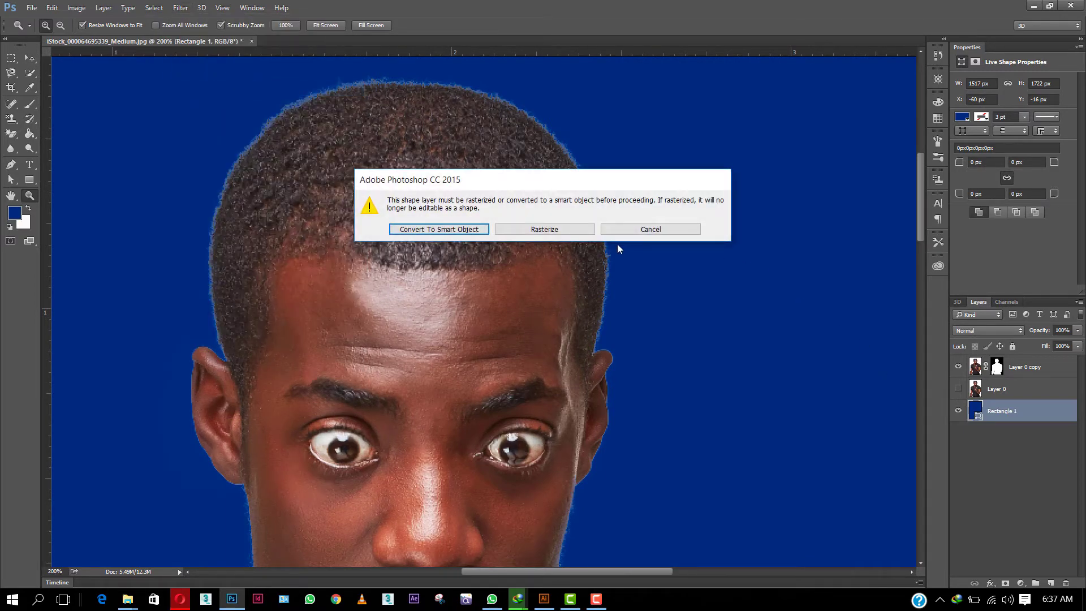
{"action": "left_click", "coordinate": [664, 230]}
{"action": "left_click", "coordinate": [1018, 368]}
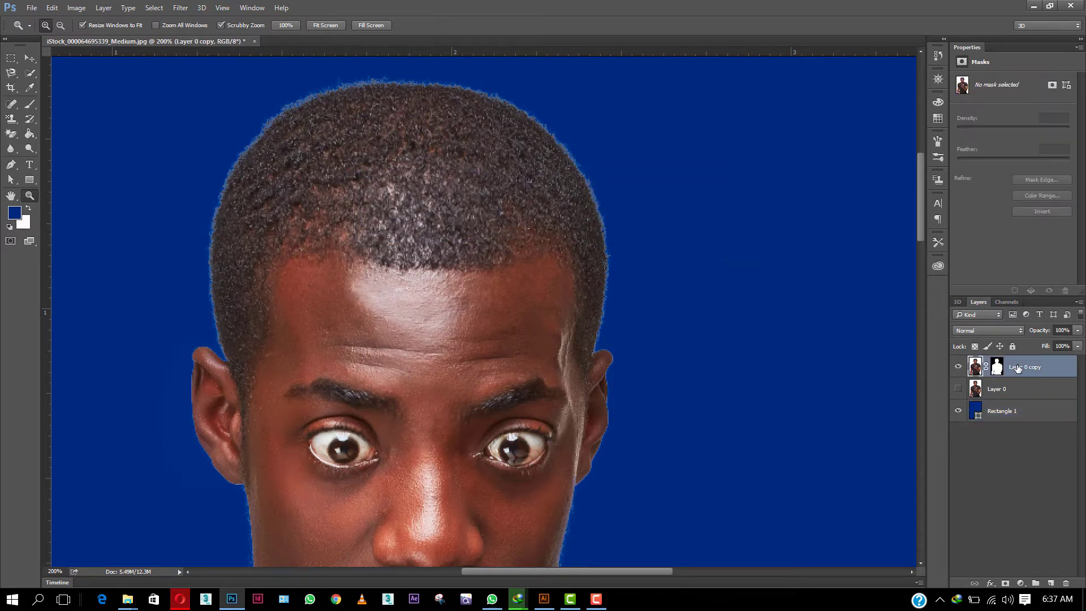
{"action": "left_click", "coordinate": [184, 8]}
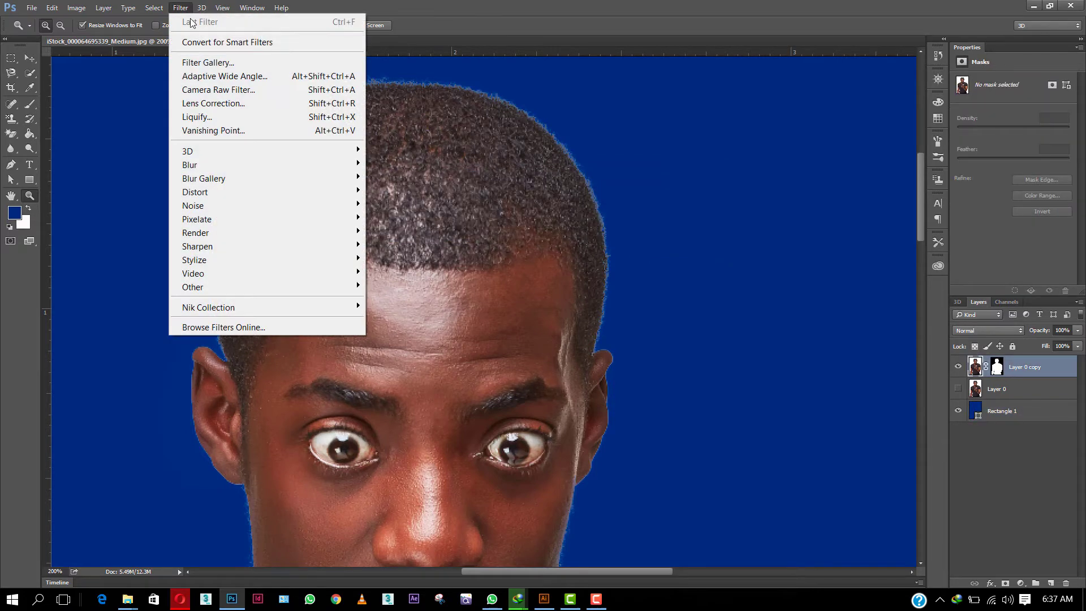
Apply Camera Raw with Exposure -0.15, Temperature -37 and Contrast +37 to the man's layer
{"action": "left_click", "coordinate": [217, 89]}
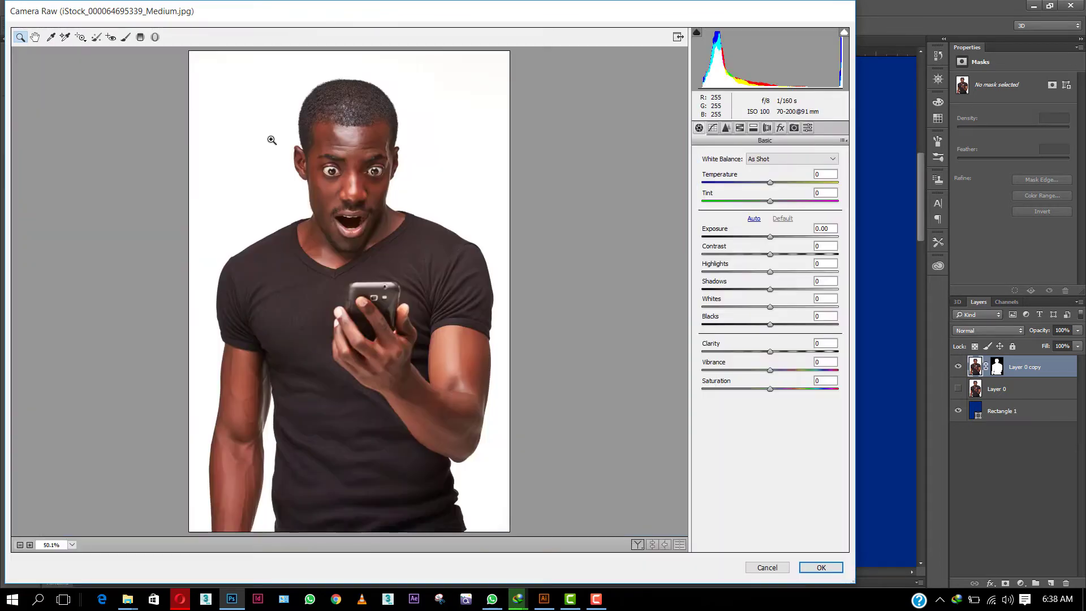
{"action": "left_click", "coordinate": [769, 237]}
{"action": "left_click_drag", "start_coordinate": [770, 237], "coordinate": [767, 237]}
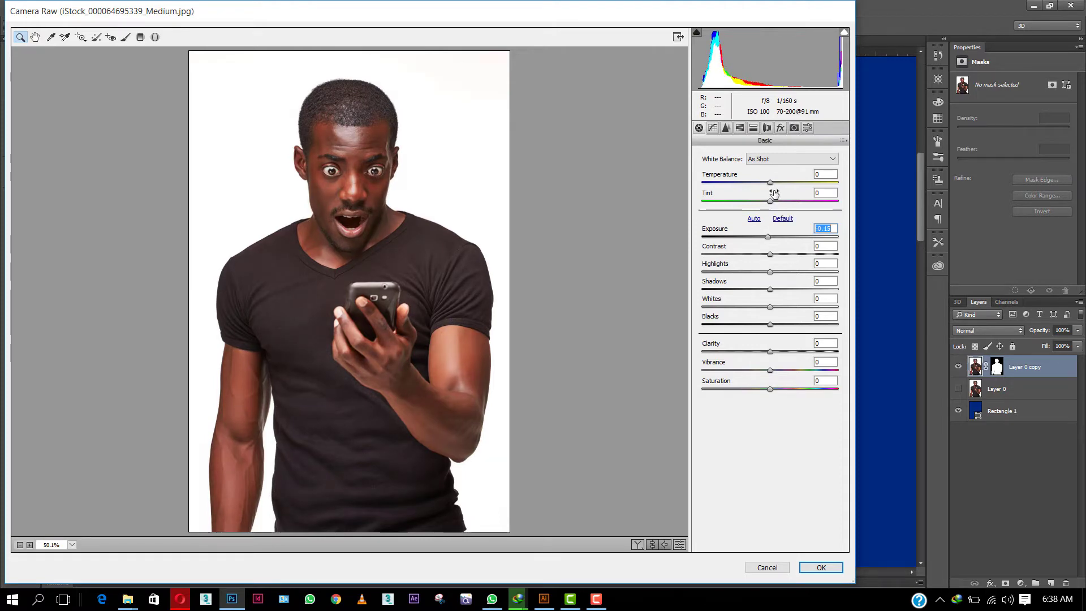
{"action": "left_click", "coordinate": [769, 182]}
{"action": "left_click_drag", "start_coordinate": [770, 182], "coordinate": [746, 182]}
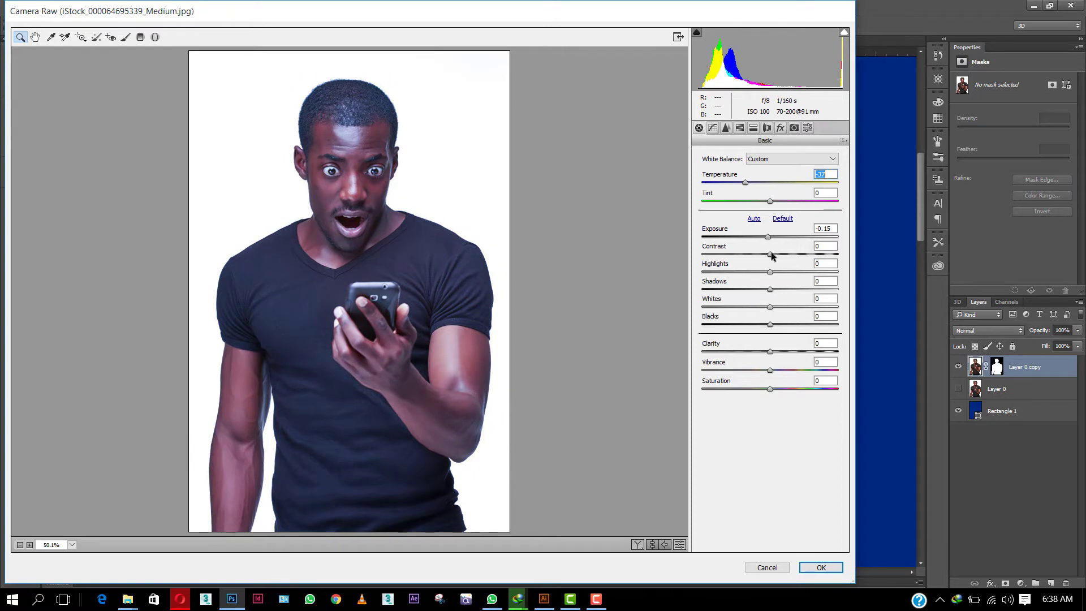
{"action": "left_click_drag", "start_coordinate": [770, 254], "coordinate": [795, 254]}
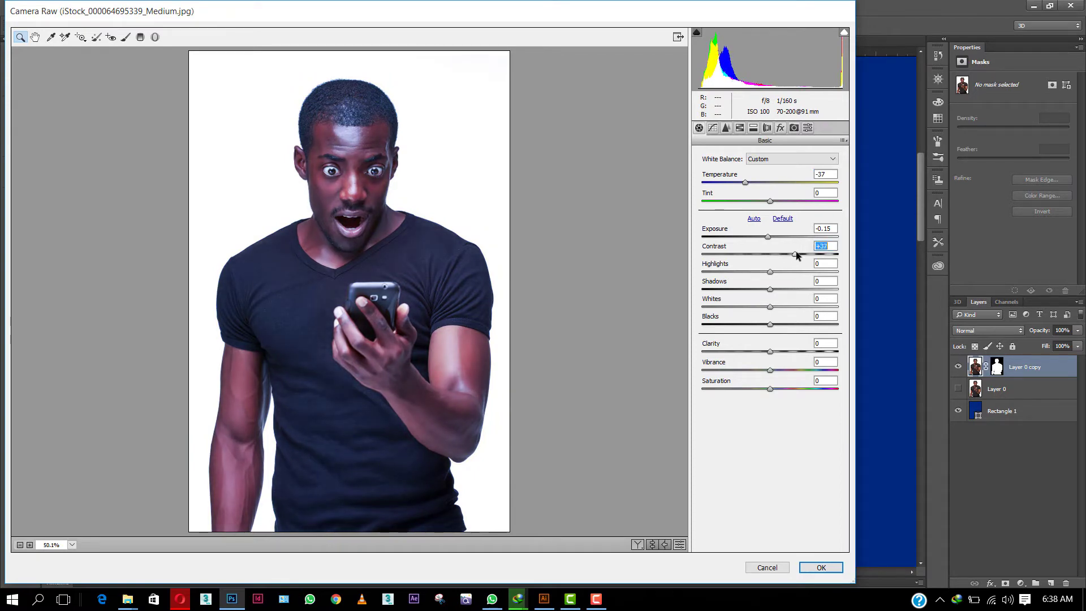
{"action": "left_click", "coordinate": [823, 563]}
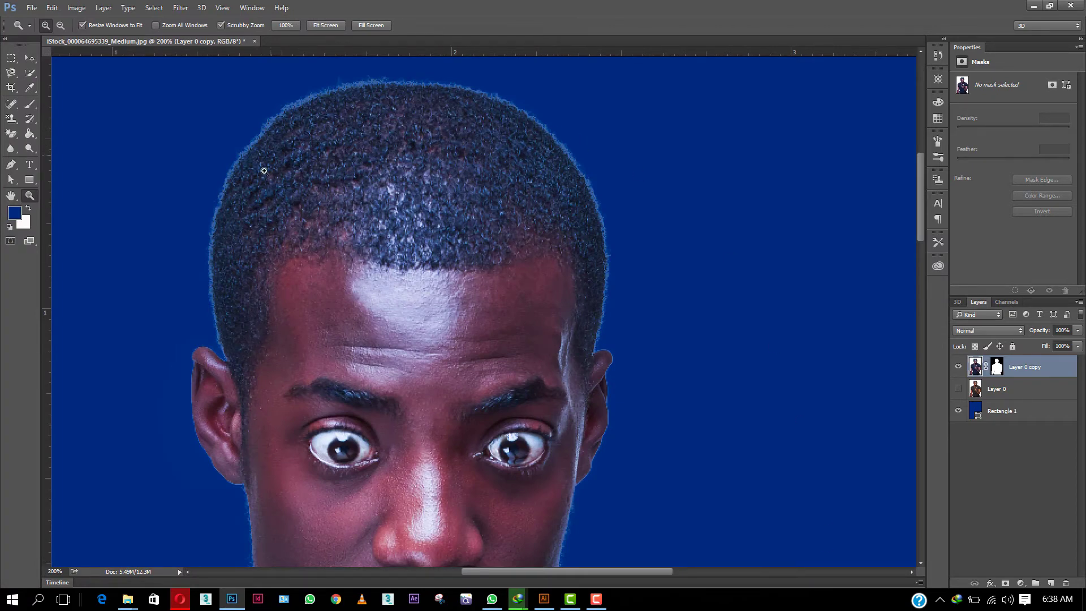
Scroll down to check the head, face and shirt edges, then fit the image on screen
{"action": "scroll", "coordinate": [440, 291], "scroll_direction": "down", "scroll_amount": 1}
{"action": "scroll", "coordinate": [439, 290], "scroll_direction": "down", "scroll_amount": 2}
{"action": "scroll", "coordinate": [438, 291], "scroll_direction": "down", "scroll_amount": 2}
{"action": "scroll", "coordinate": [437, 291], "scroll_direction": "down", "scroll_amount": 1}
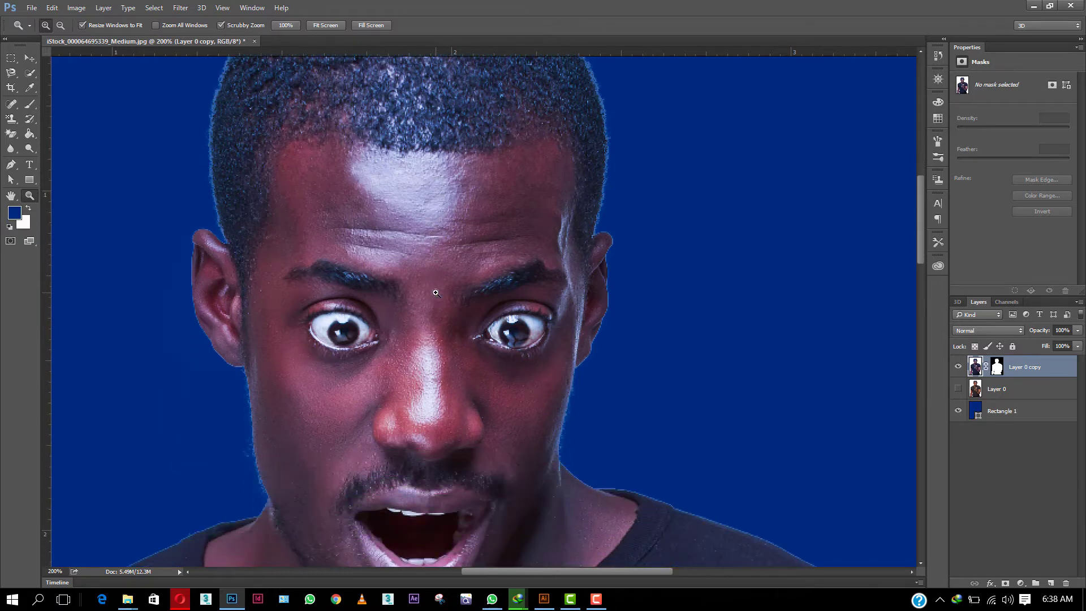
{"action": "scroll", "coordinate": [436, 293], "scroll_direction": "down", "scroll_amount": 2}
{"action": "scroll", "coordinate": [436, 293], "scroll_direction": "down", "scroll_amount": 2}
{"action": "scroll", "coordinate": [679, 383], "scroll_direction": "down", "scroll_amount": 2}
{"action": "scroll", "coordinate": [703, 392], "scroll_direction": "down", "scroll_amount": 2}
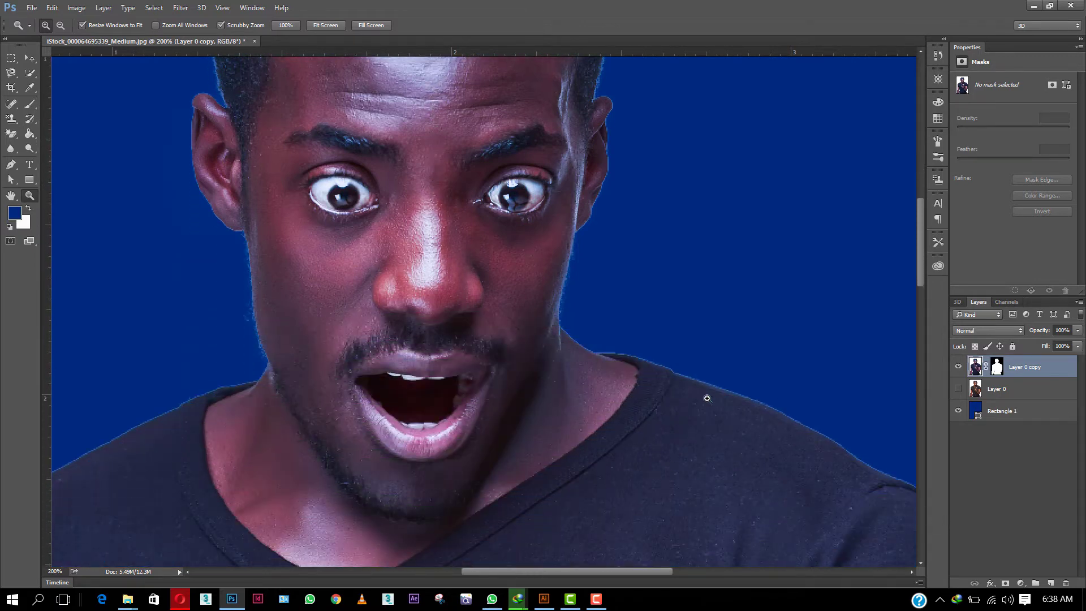
{"action": "scroll", "coordinate": [738, 368], "scroll_direction": "down", "scroll_amount": 2}
{"action": "scroll", "coordinate": [737, 368], "scroll_direction": "down", "scroll_amount": 2}
{"action": "scroll", "coordinate": [843, 323], "scroll_direction": "down", "scroll_amount": 2}
{"action": "right_click", "coordinate": [680, 387]}
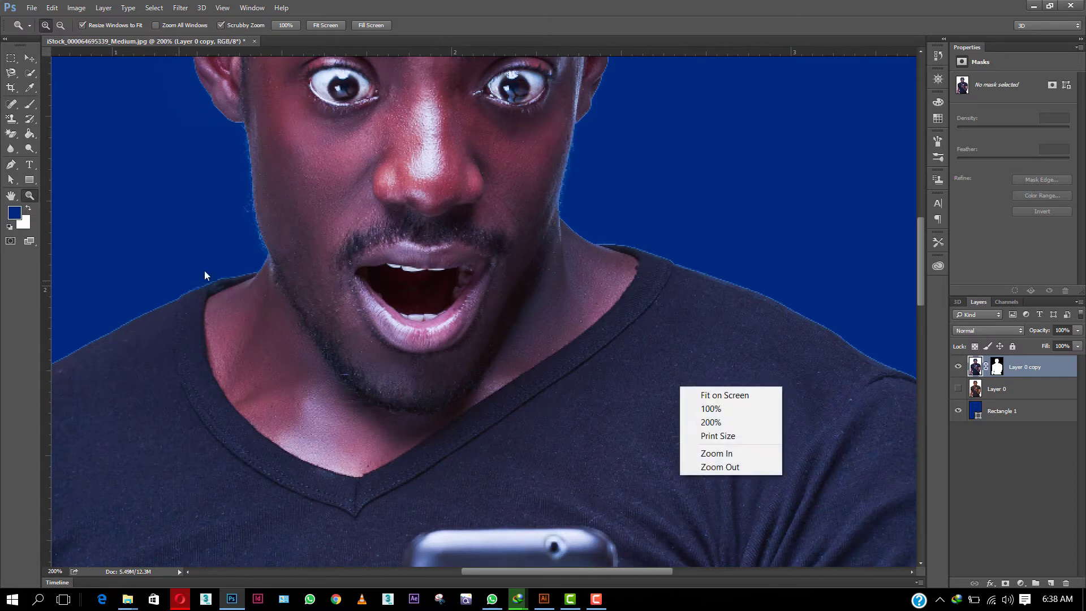
{"action": "left_click", "coordinate": [722, 396]}
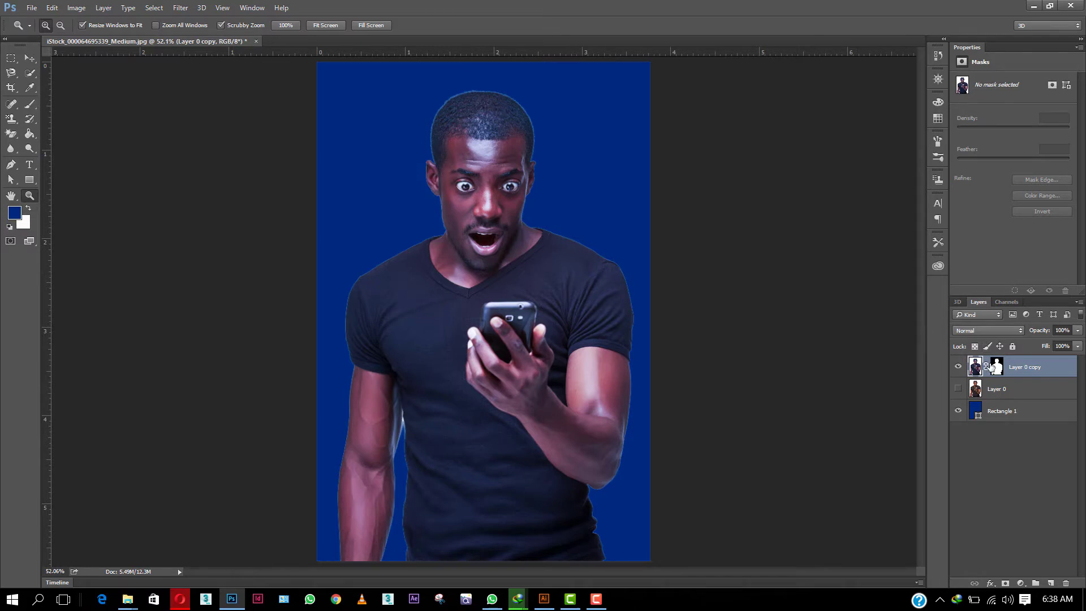
Load the man's layer mask as a selection and zoom in on the hair edge
{"action": "left_click", "coordinate": [996, 367]}
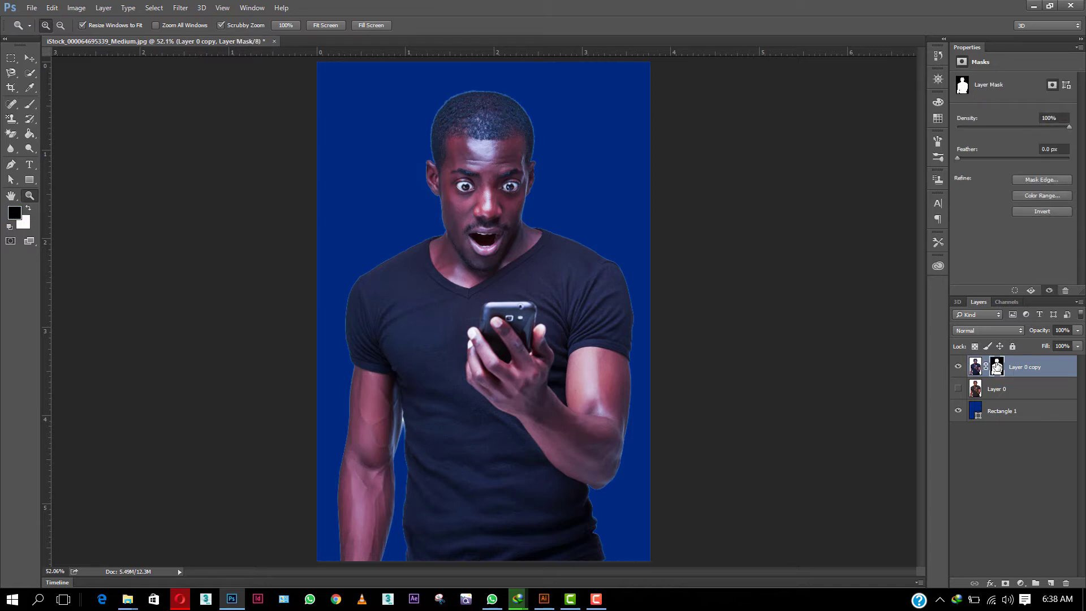
{"action": "left_click", "coordinate": [997, 366], "text": "ctrl"}
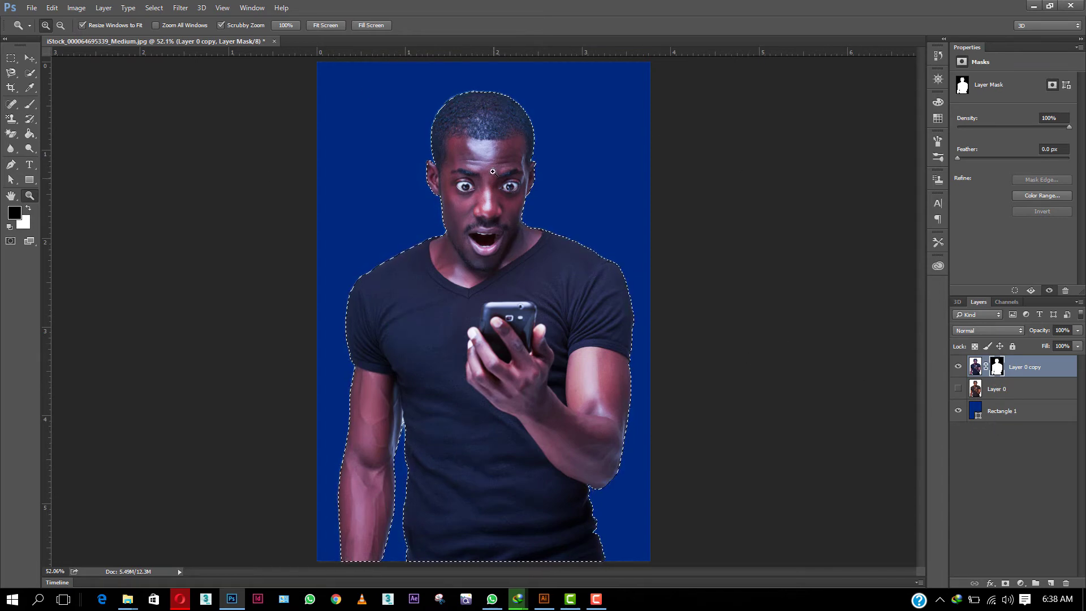
{"action": "left_click_drag", "start_coordinate": [481, 101], "coordinate": [485, 183]}
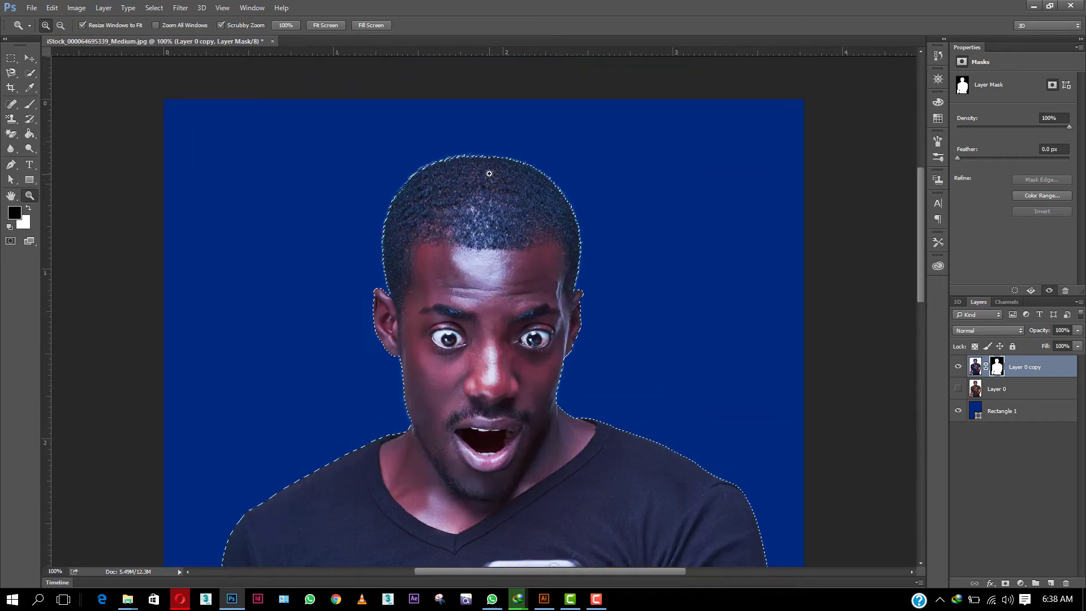
{"action": "mouse_move", "coordinate": [485, 183]}
{"action": "left_mouse_down"}
{"action": "mouse_move", "coordinate": [418, 119]}
{"action": "mouse_move", "coordinate": [422, 142]}
{"action": "left_mouse_up"}
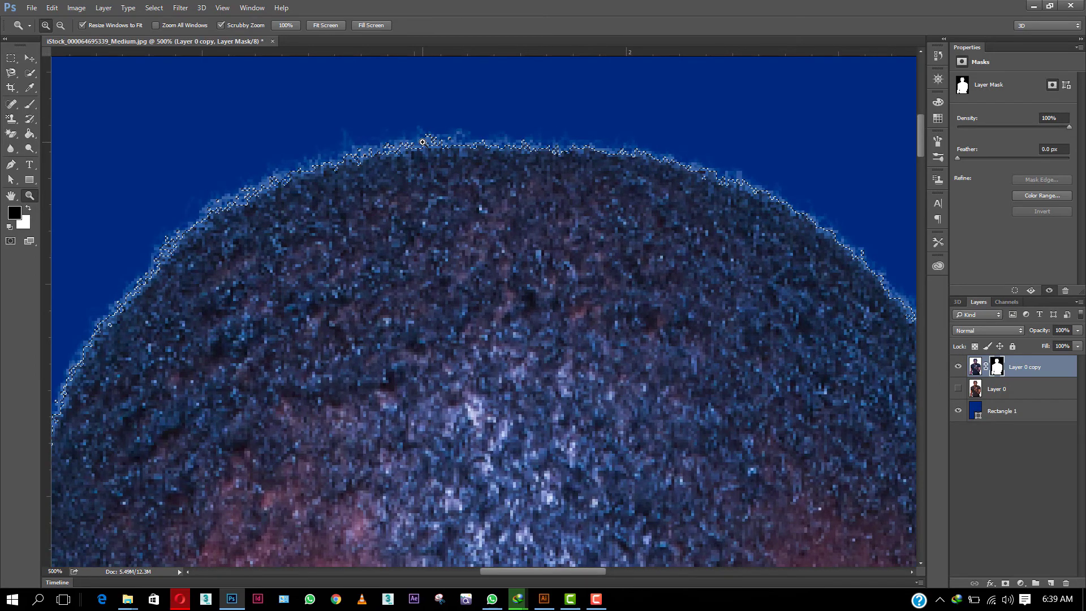
{"action": "left_click", "coordinate": [422, 142]}
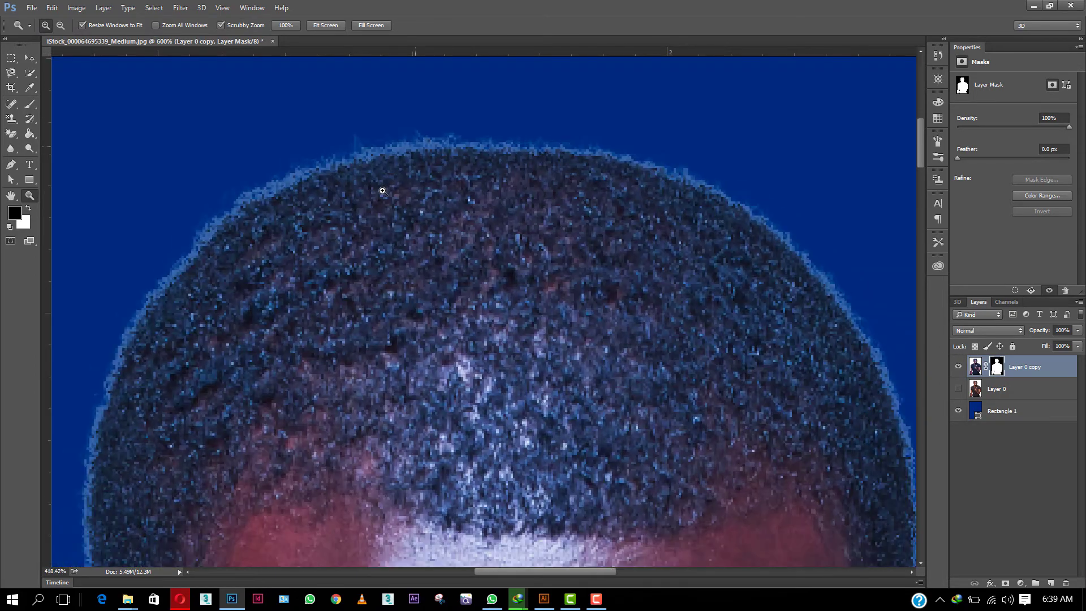
{"action": "left_click_drag", "start_coordinate": [407, 148], "coordinate": [368, 213]}
{"action": "left_click", "coordinate": [150, 7]}
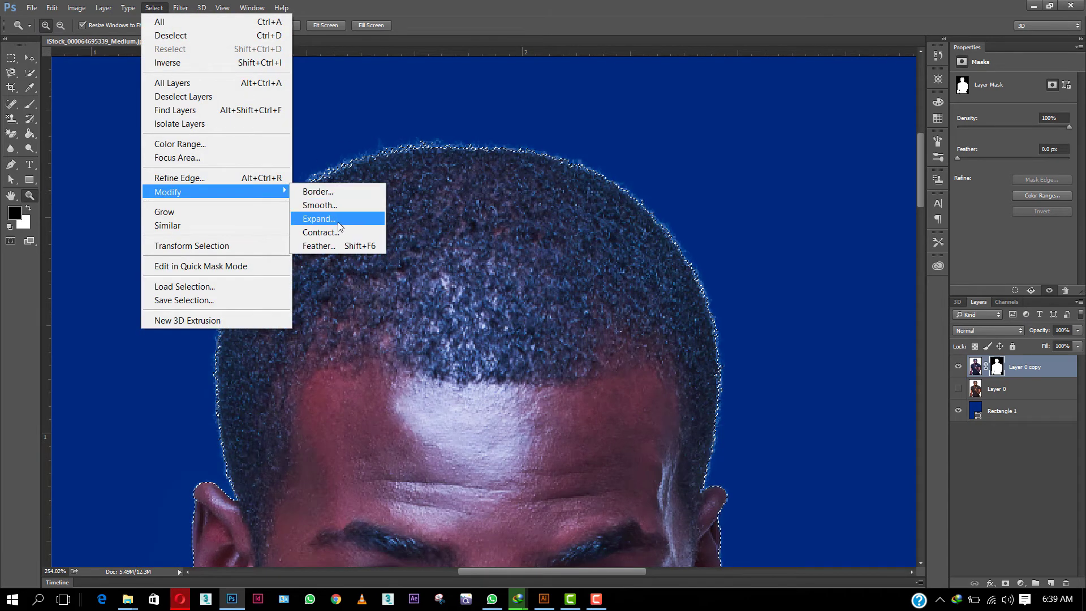
{"action": "mouse_move", "coordinate": [168, 192]}
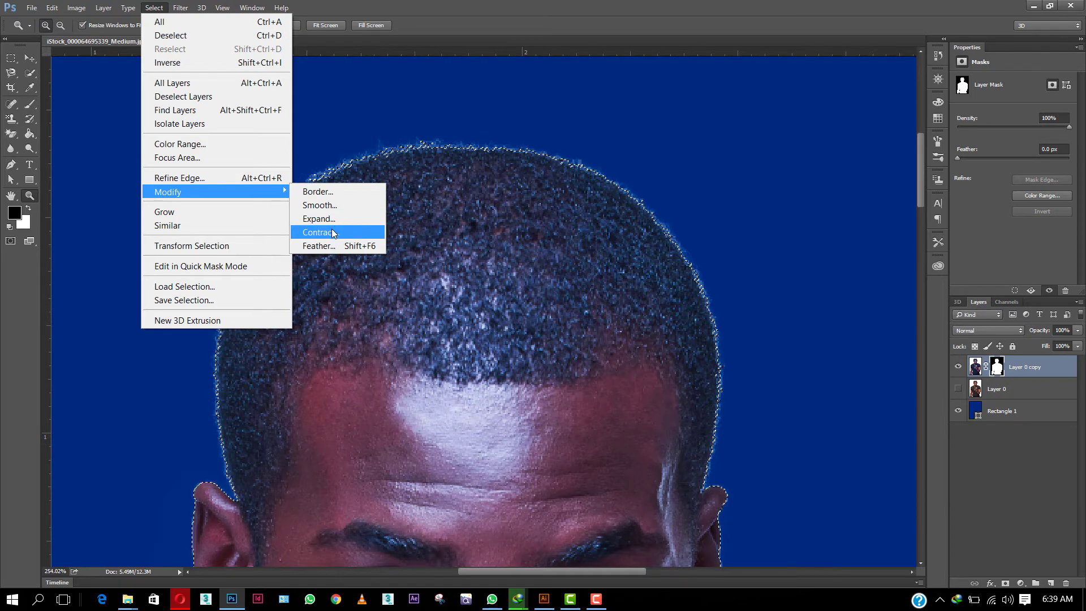
Contract the selection by 2 pixels after undoing a trial 3-pixel contraction
{"action": "left_click", "coordinate": [332, 235]}
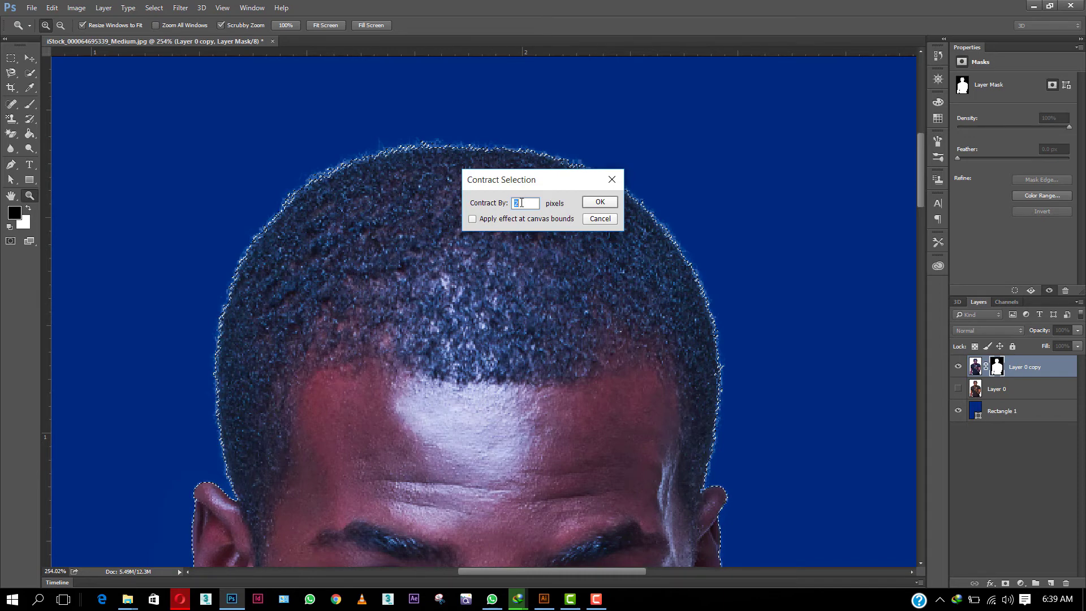
{"action": "key", "text": "Up"}
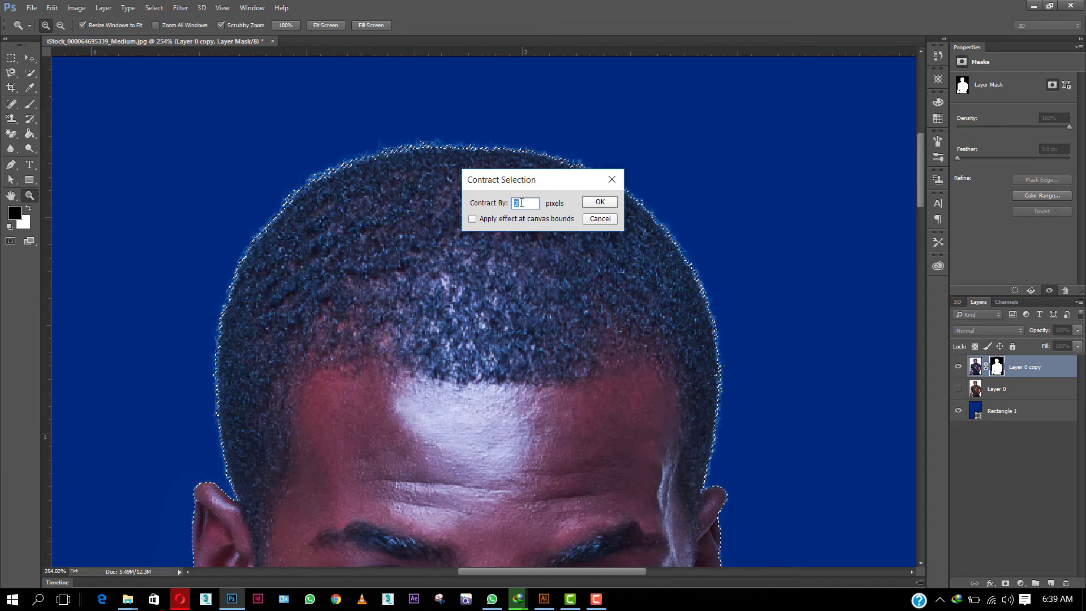
{"action": "left_click", "coordinate": [600, 203]}
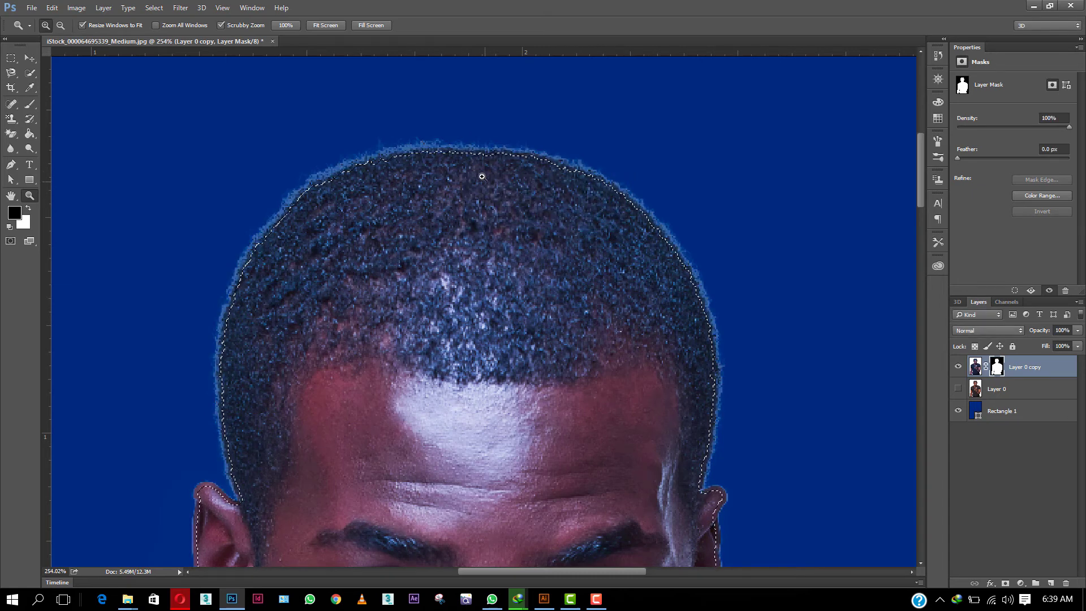
{"action": "left_click", "coordinate": [52, 8]}
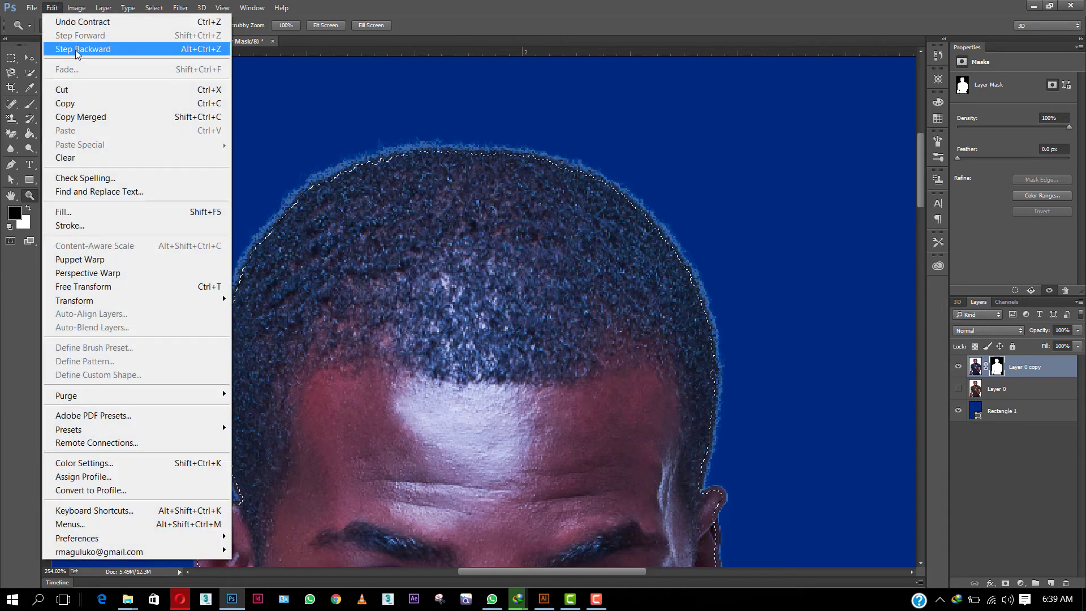
{"action": "left_click", "coordinate": [78, 51]}
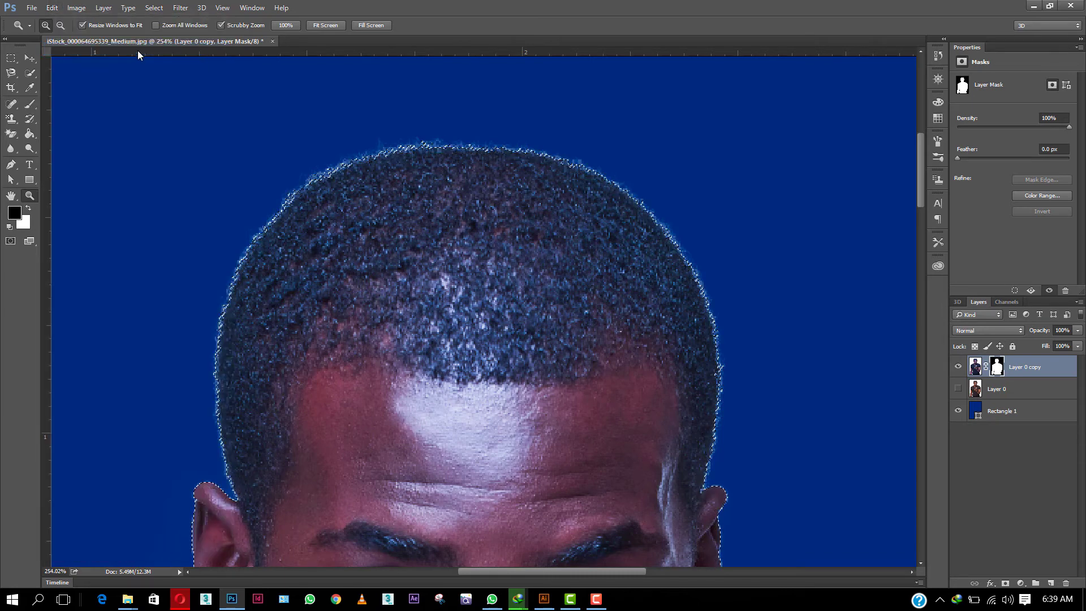
{"action": "left_click", "coordinate": [154, 8]}
{"action": "mouse_move", "coordinate": [214, 192]}
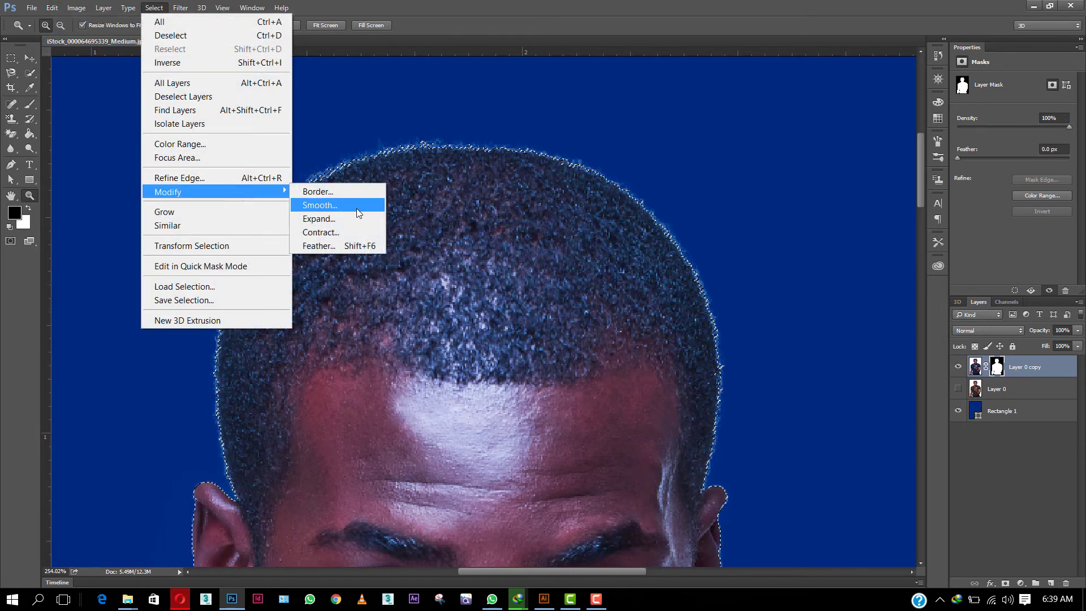
{"action": "left_click", "coordinate": [349, 232]}
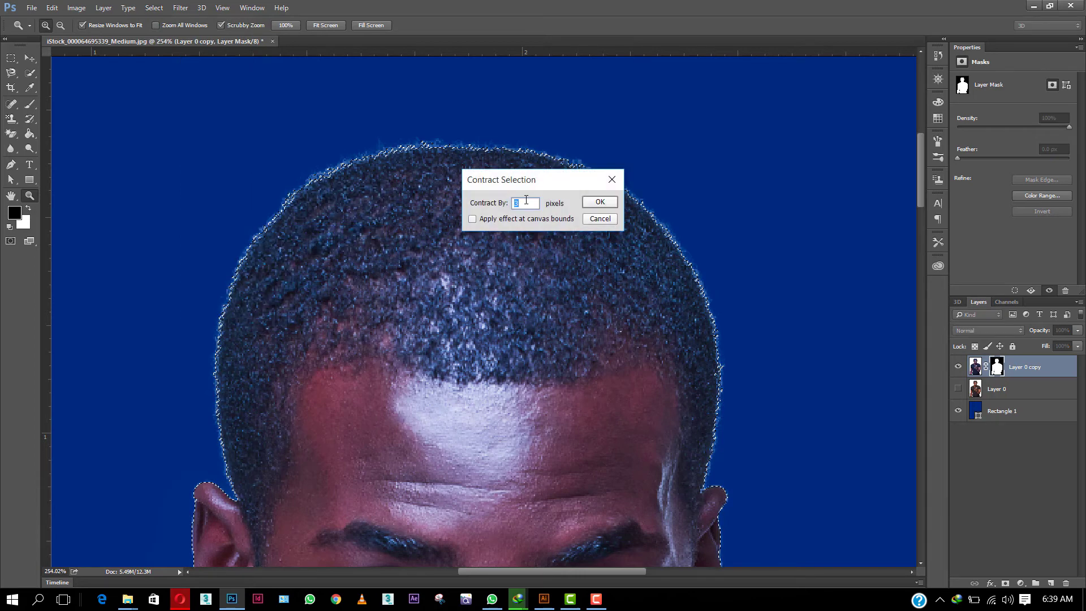
{"action": "left_click", "coordinate": [600, 202]}
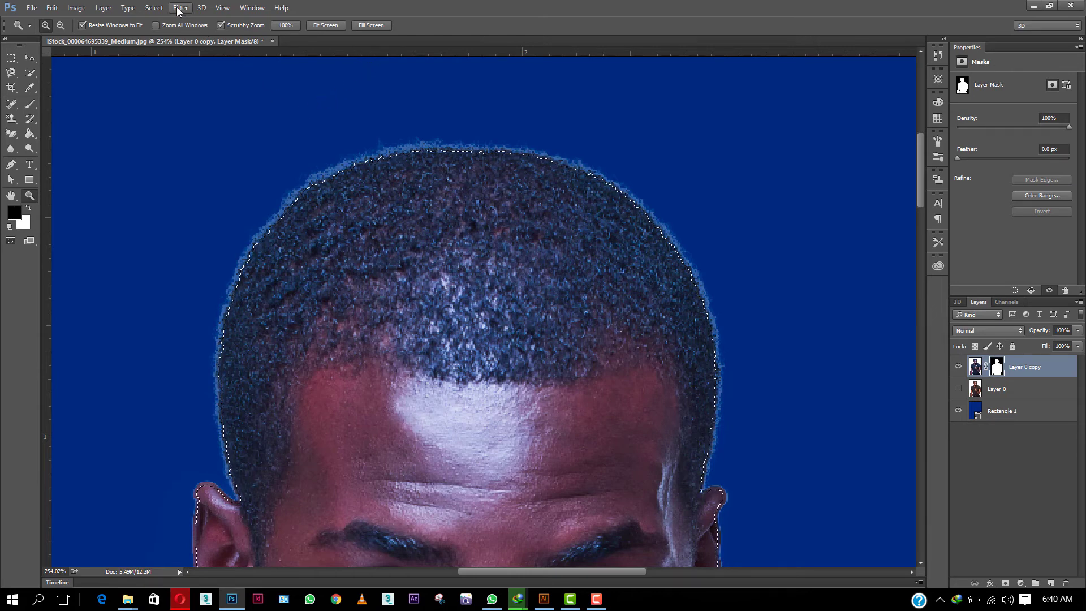
Apply a 0.5-pixel Feather to the contracted silhouette selection
{"action": "left_click", "coordinate": [154, 8]}
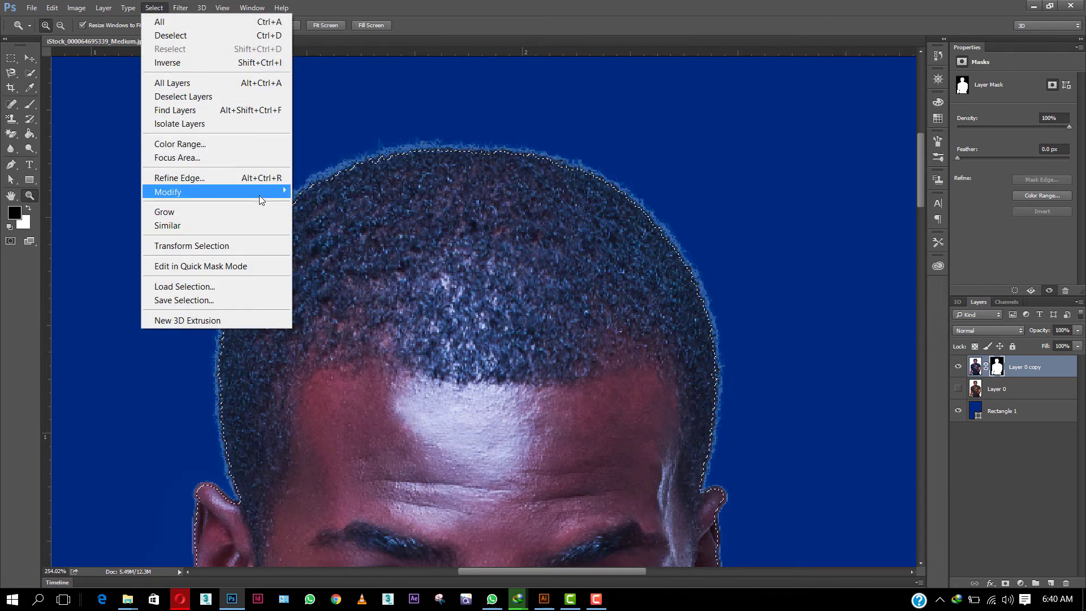
{"action": "mouse_move", "coordinate": [204, 192]}
{"action": "left_click", "coordinate": [348, 248]}
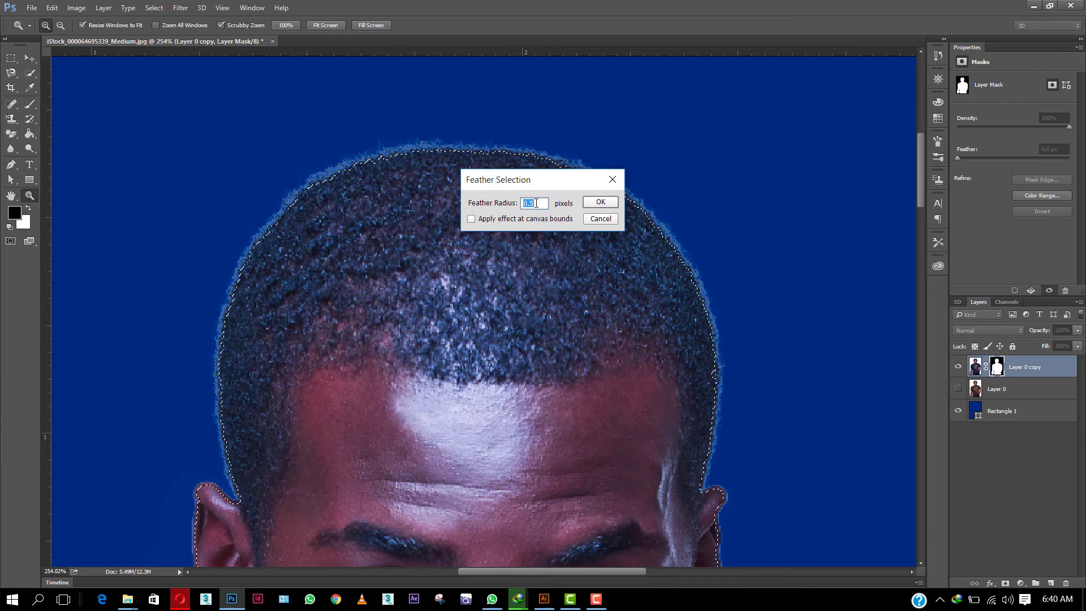
{"action": "left_click", "coordinate": [595, 203]}
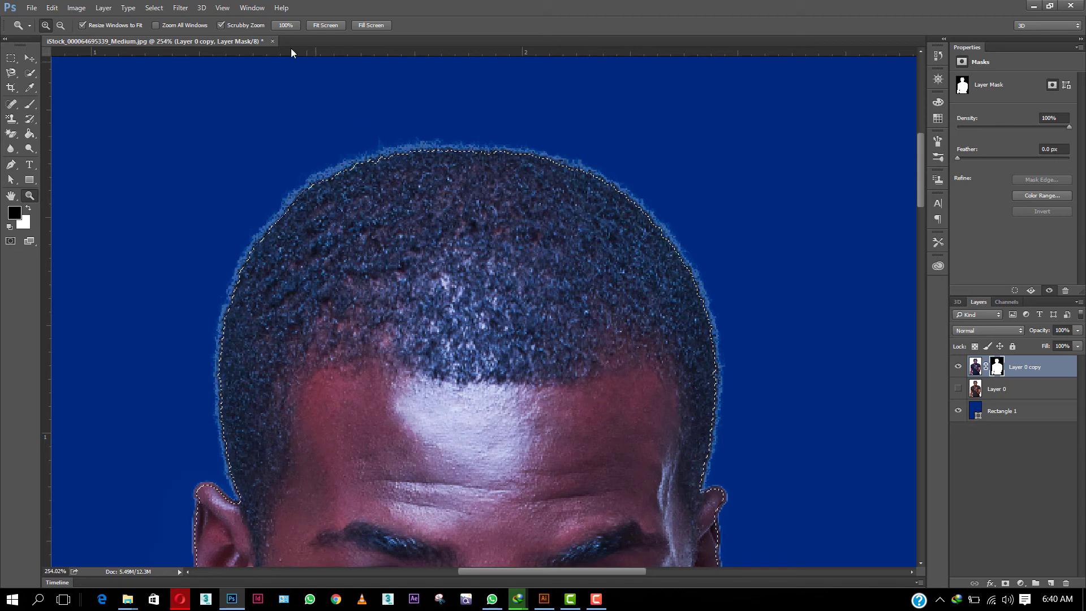
{"action": "left_click", "coordinate": [159, 8]}
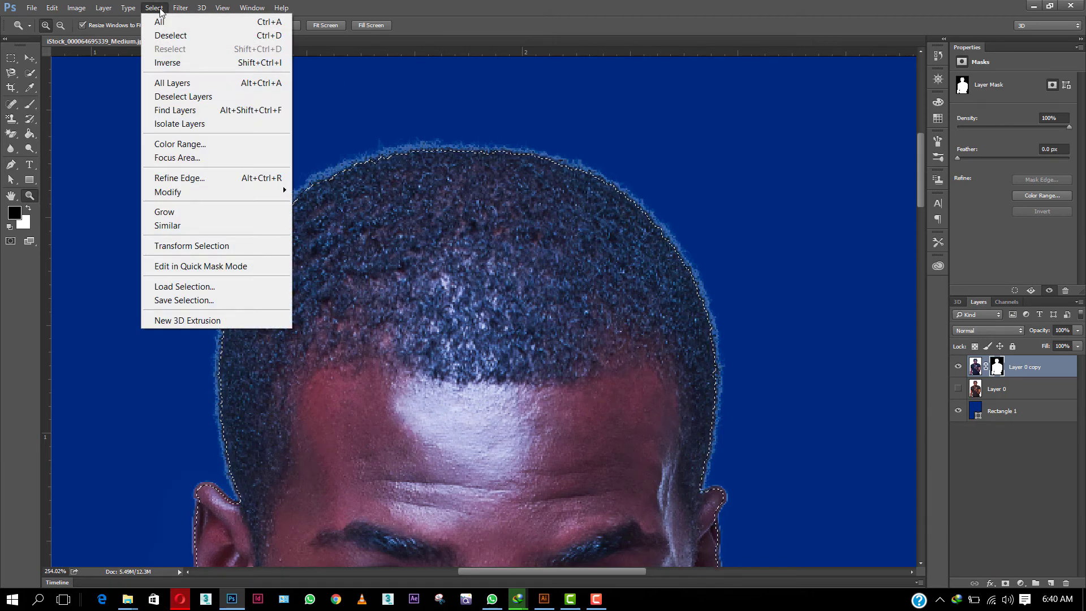
Invert the selection, try a white mask fill and undo it, then target the layer's pixels
{"action": "left_click", "coordinate": [173, 64]}
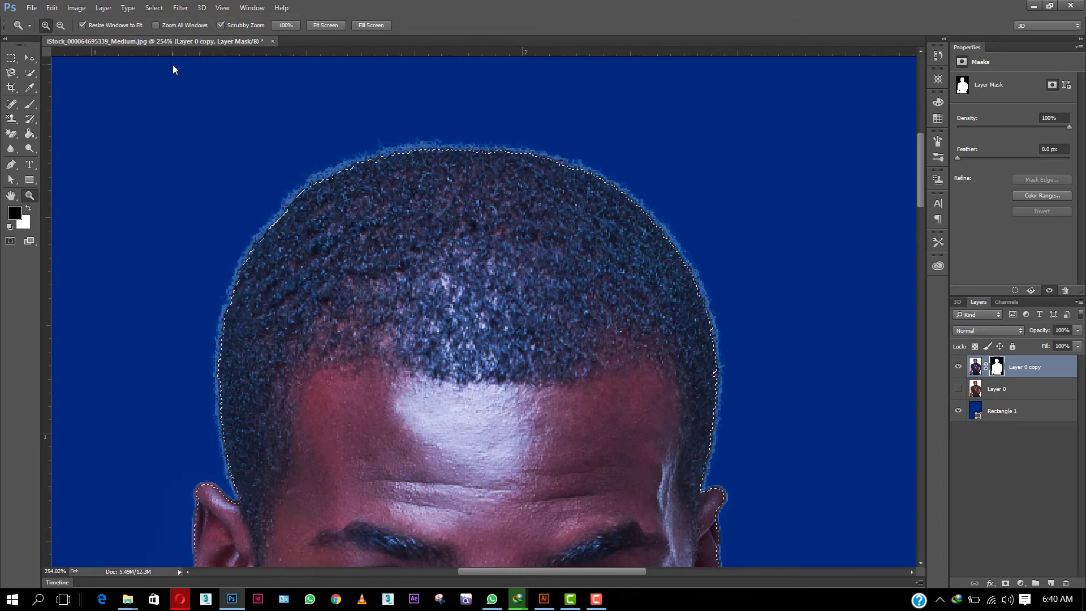
{"action": "key", "text": "ctrl+d"}
{"action": "key", "text": "ctrl+BackSpace"}
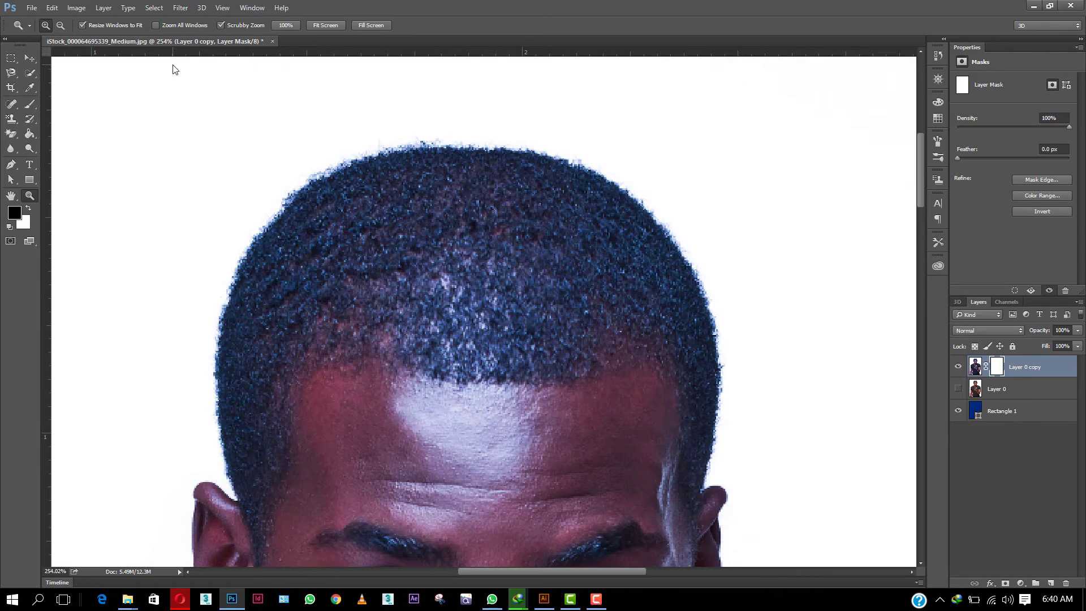
{"action": "key", "text": "ctrl+alt+z"}
{"action": "key", "text": "ctrl+alt+z"}
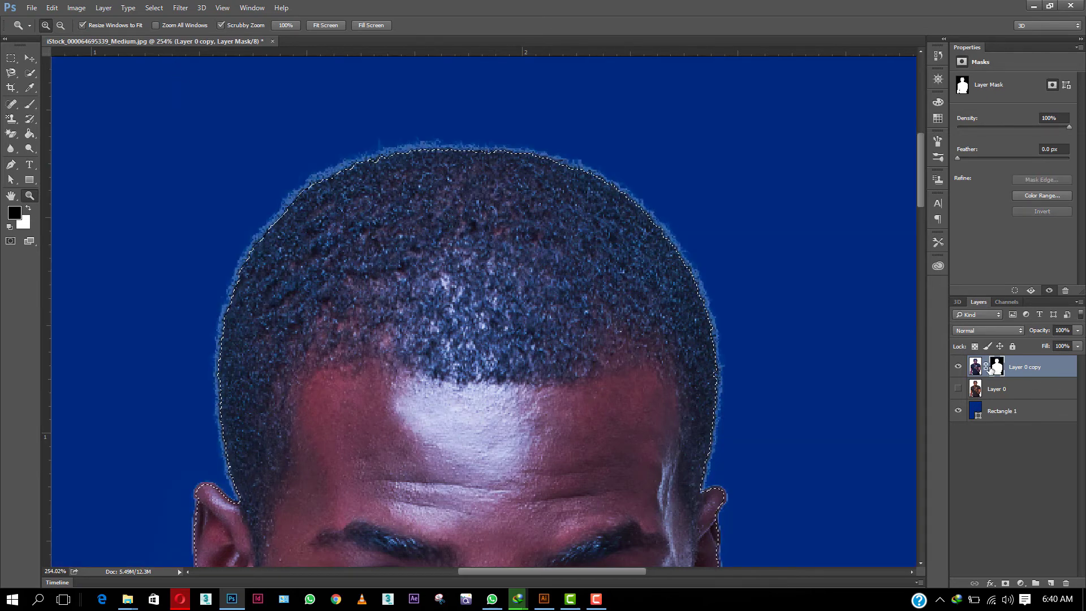
{"action": "left_click", "coordinate": [977, 366]}
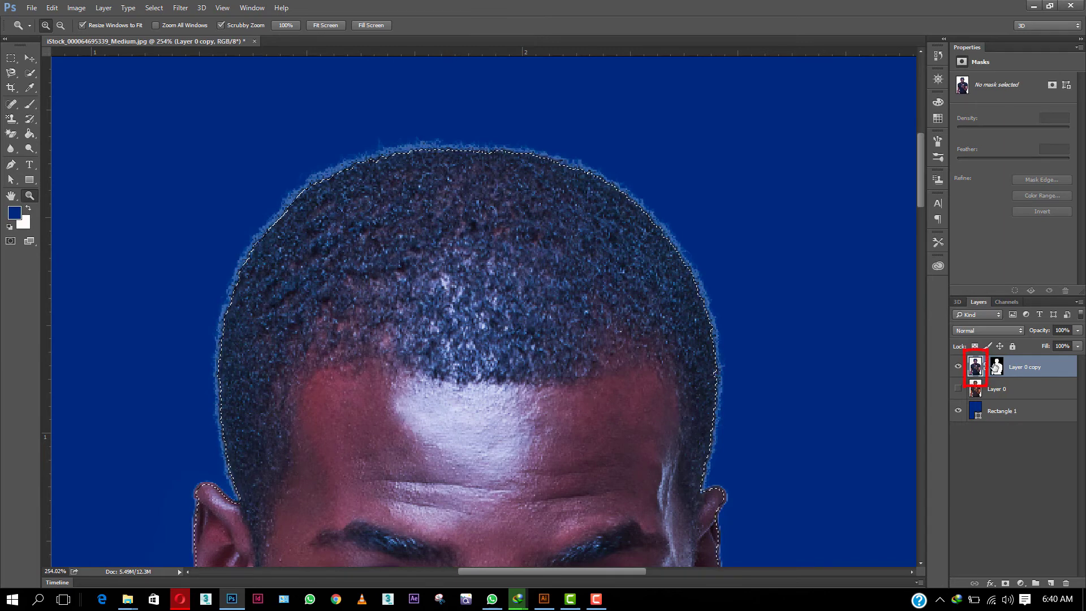
Clear the selection and fit the whole image on screen
{"action": "key", "text": "ctrl+d"}
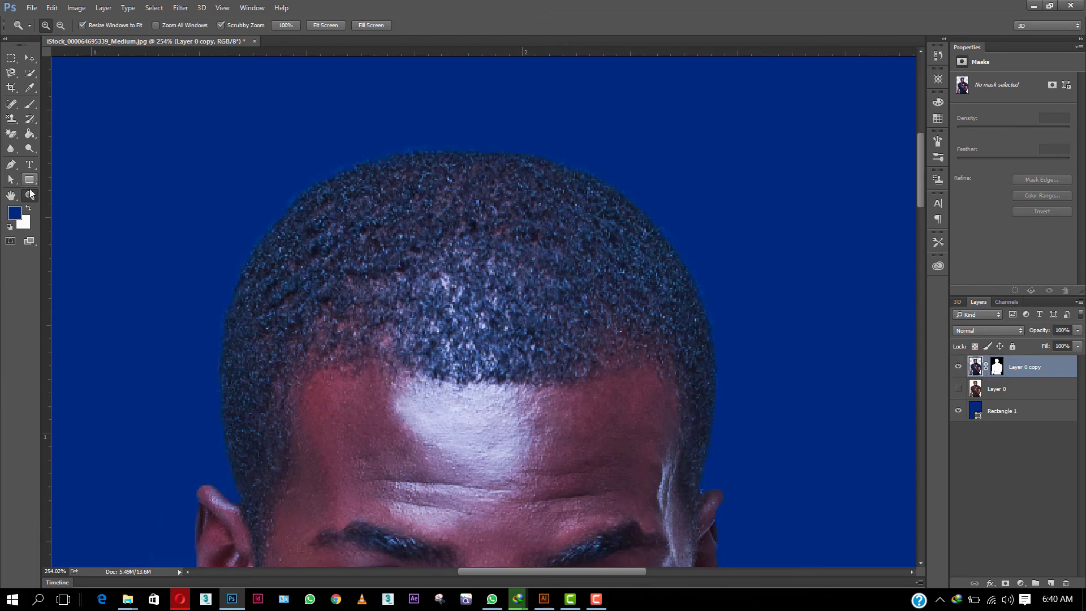
{"action": "right_click", "coordinate": [503, 273]}
{"action": "left_click", "coordinate": [524, 285]}
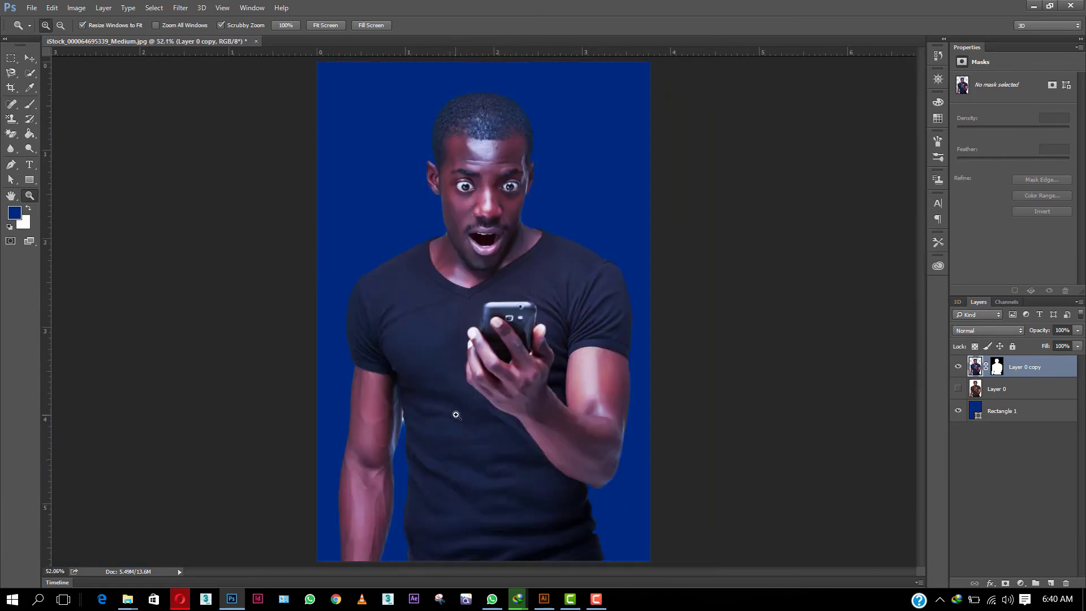
Zoom in on the cut-out edge beside the man's arm, then fit the whole image back on screen
{"action": "left_click_drag", "start_coordinate": [425, 436], "coordinate": [411, 431]}
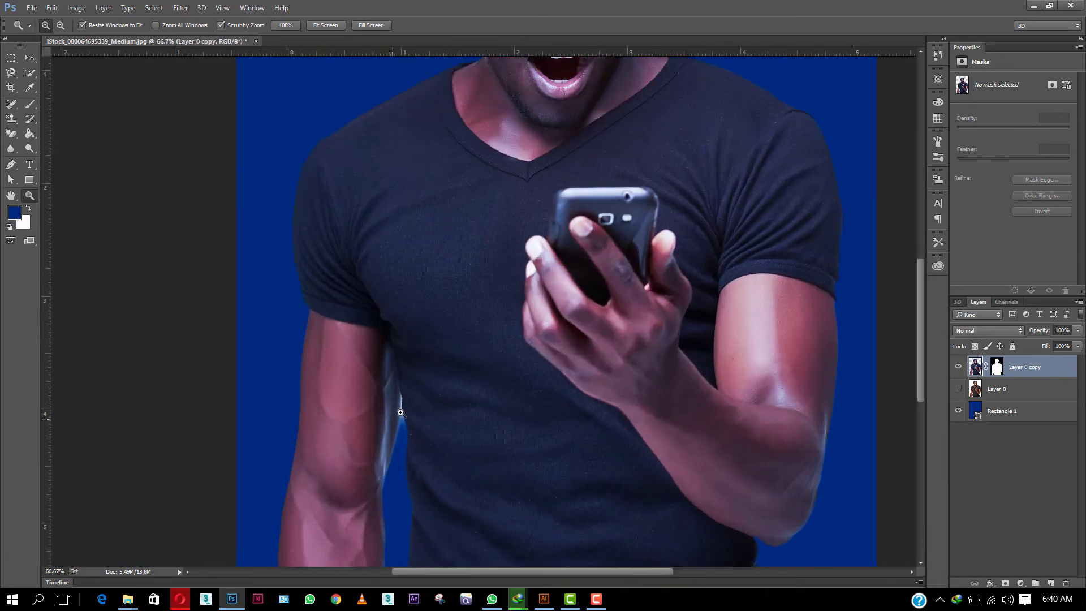
{"action": "left_click", "coordinate": [411, 432]}
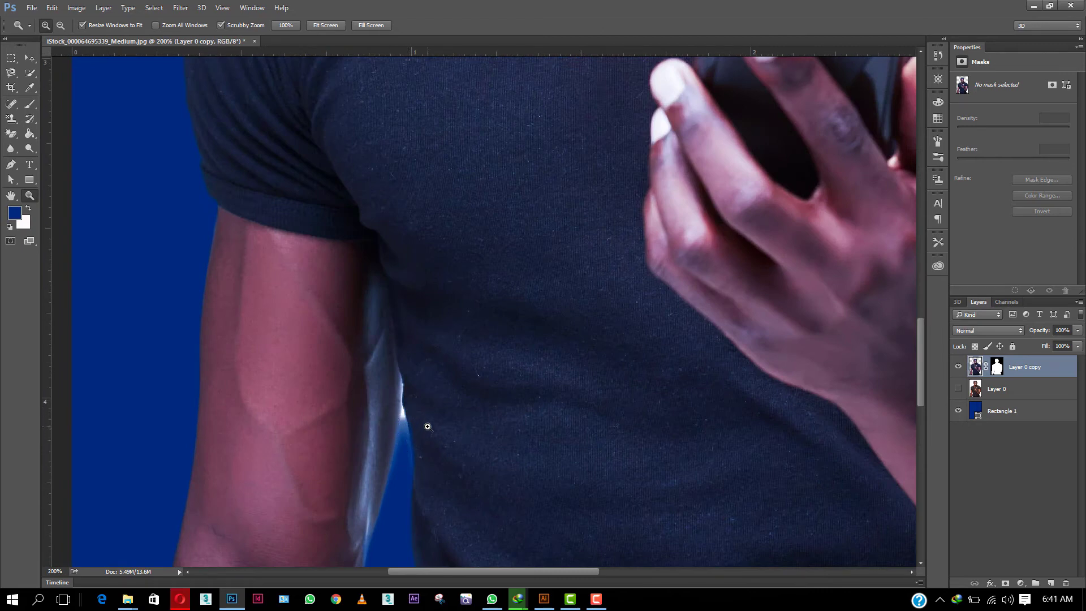
{"action": "right_click", "coordinate": [477, 371]}
{"action": "left_click", "coordinate": [491, 381]}
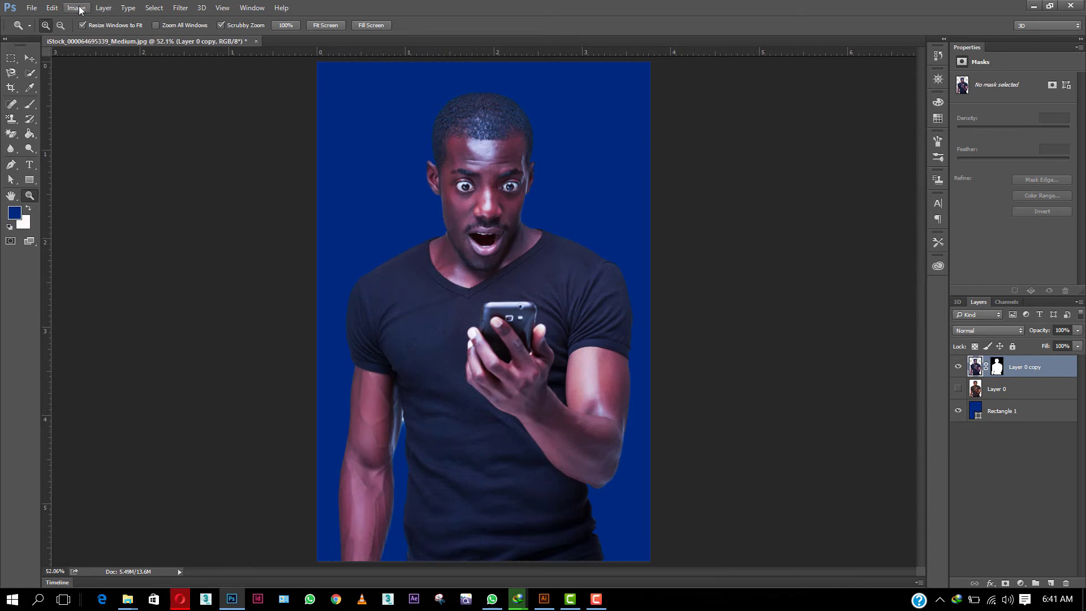
{"action": "left_click", "coordinate": [52, 6]}
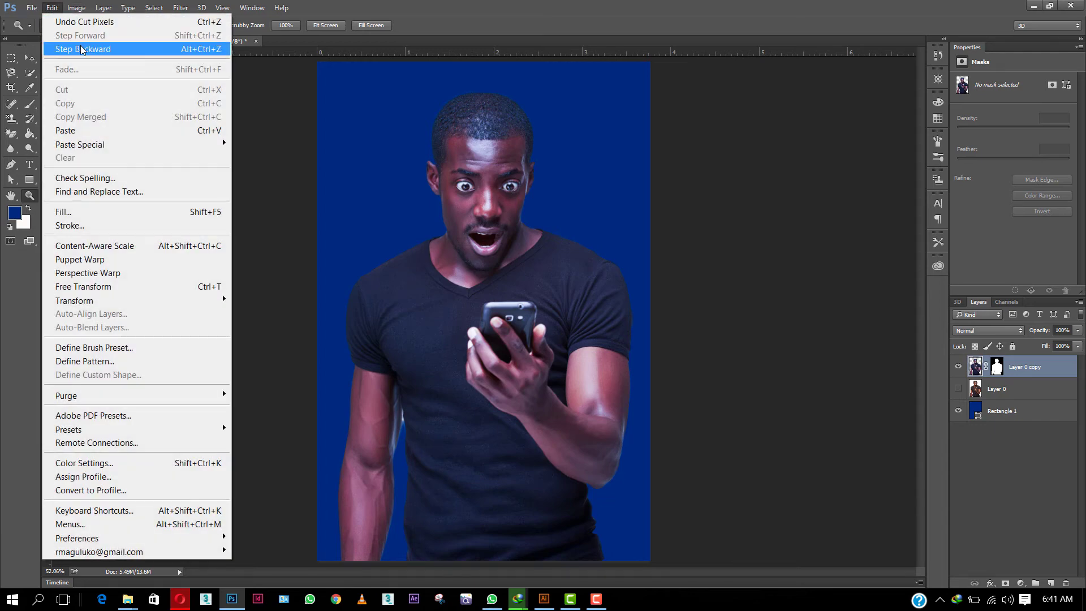
Step backward through the edit history to restore the selection, trying the Rectangular Marquee in between
{"action": "left_click", "coordinate": [82, 49]}
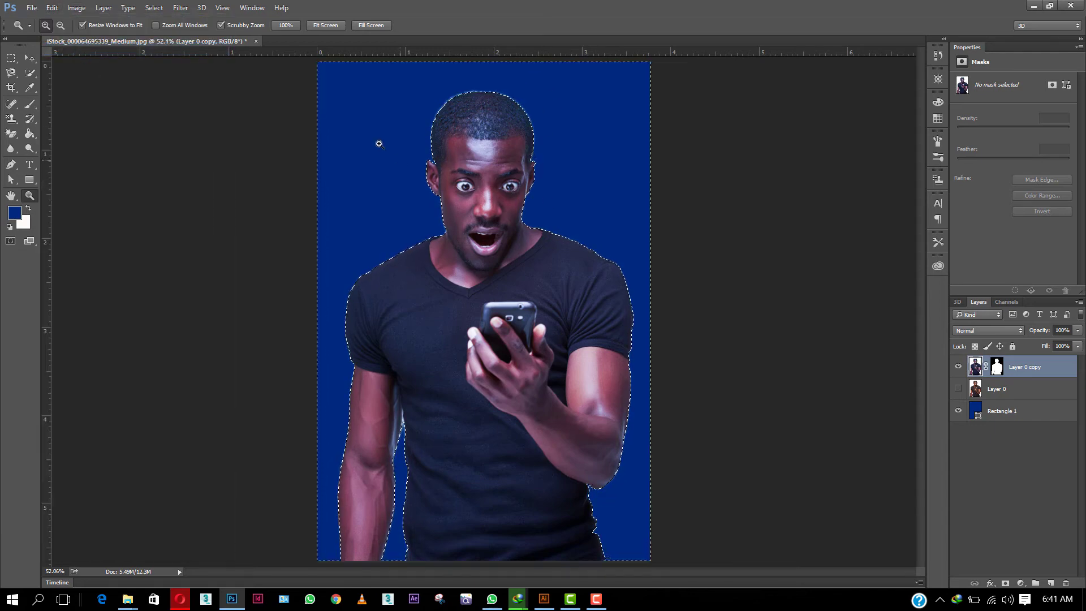
{"action": "left_click", "coordinate": [11, 58]}
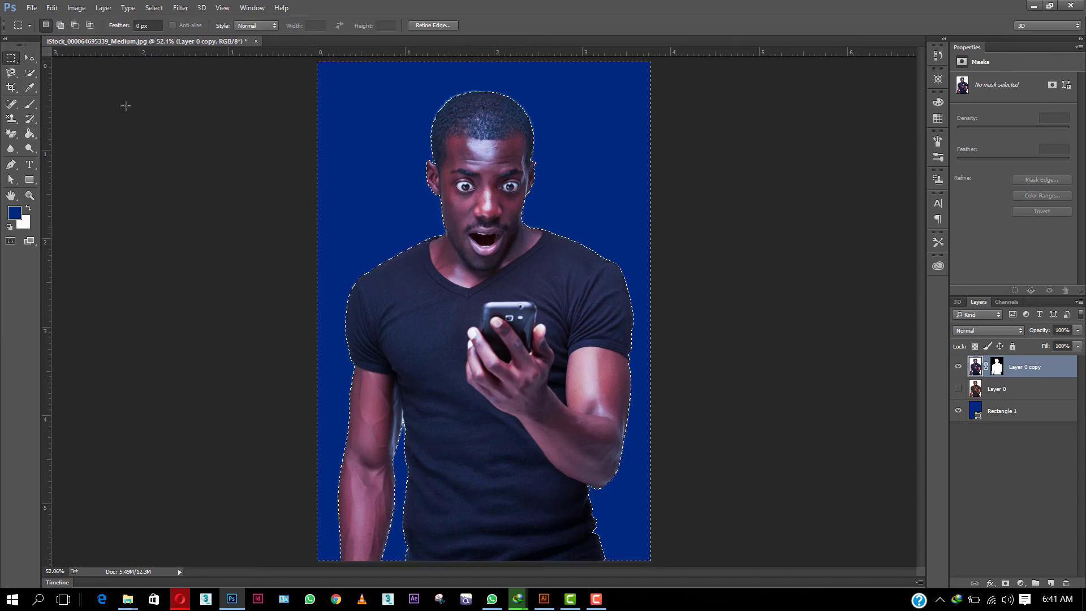
{"action": "left_click", "coordinate": [434, 161]}
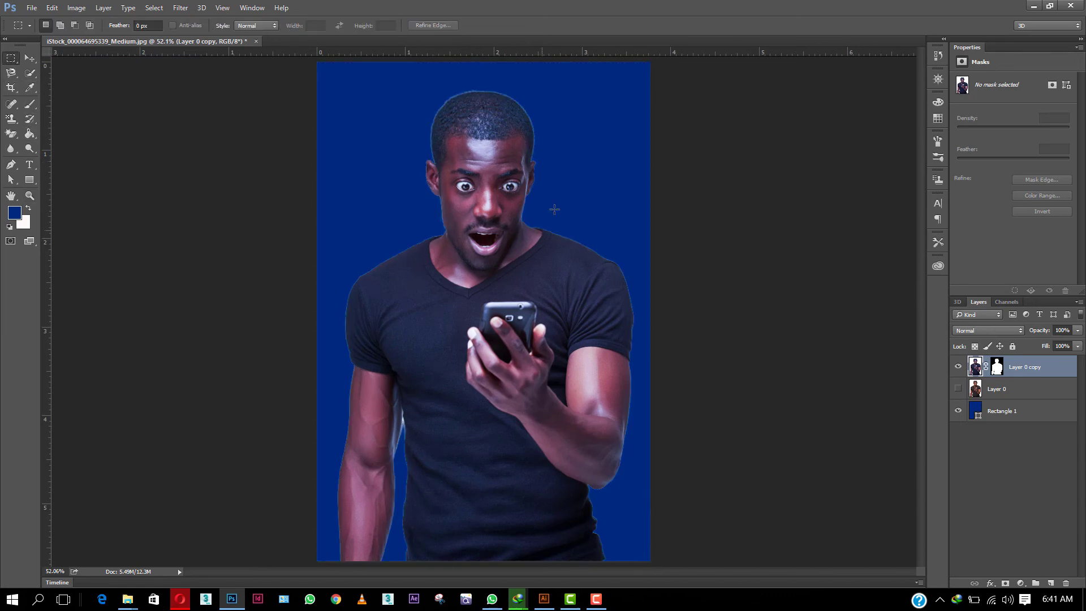
{"action": "left_click", "coordinate": [51, 8]}
{"action": "left_click", "coordinate": [82, 49]}
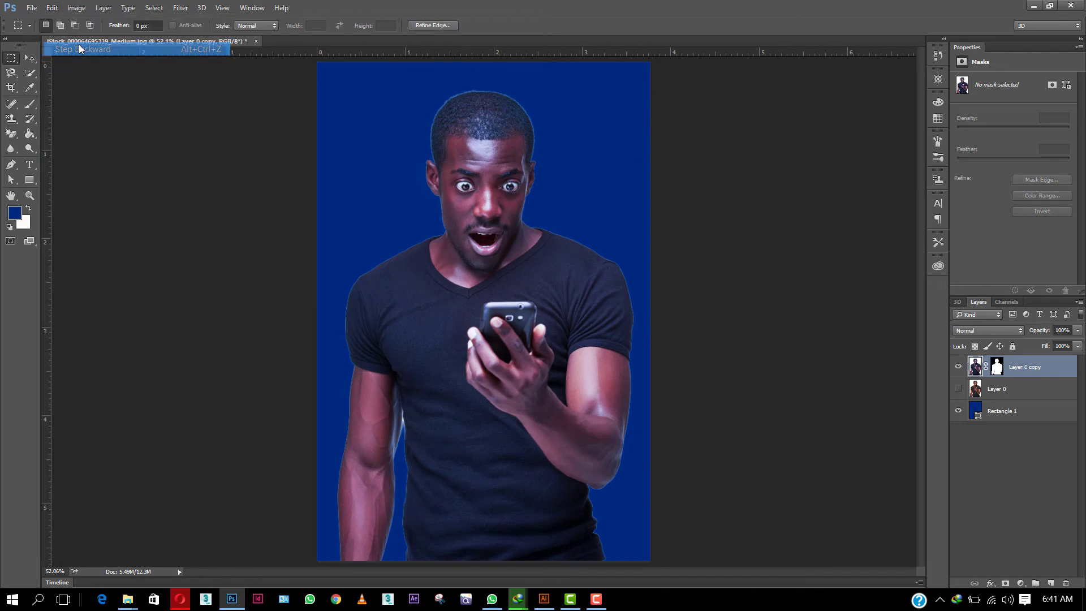
Step forward again, then duplicate Layer 0 copy as Layer 0 copy 2
{"action": "left_click", "coordinate": [52, 8]}
{"action": "left_click", "coordinate": [79, 35]}
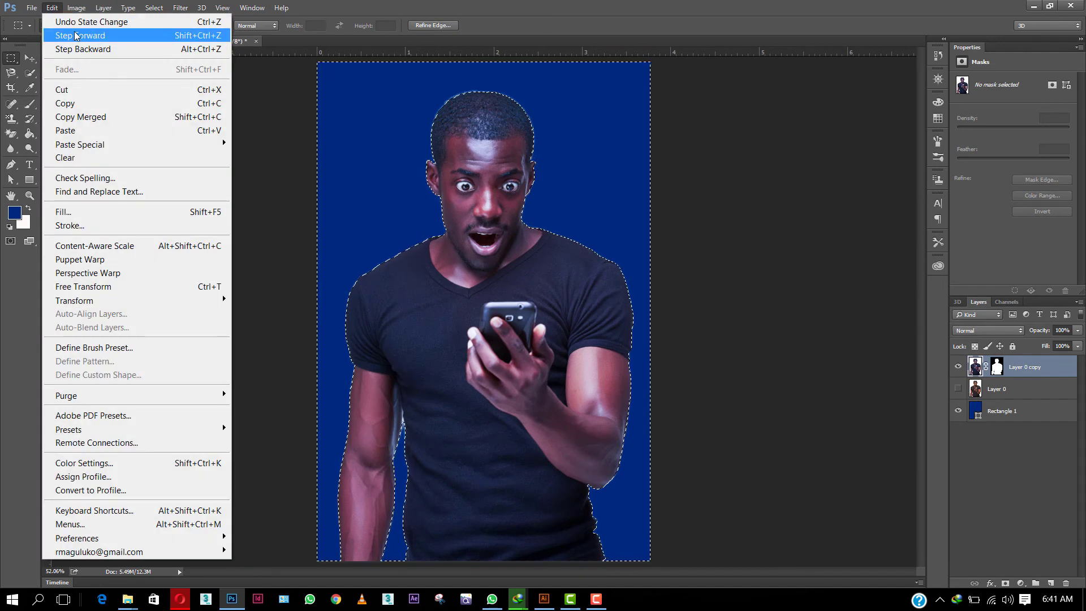
{"action": "left_click", "coordinate": [53, 8]}
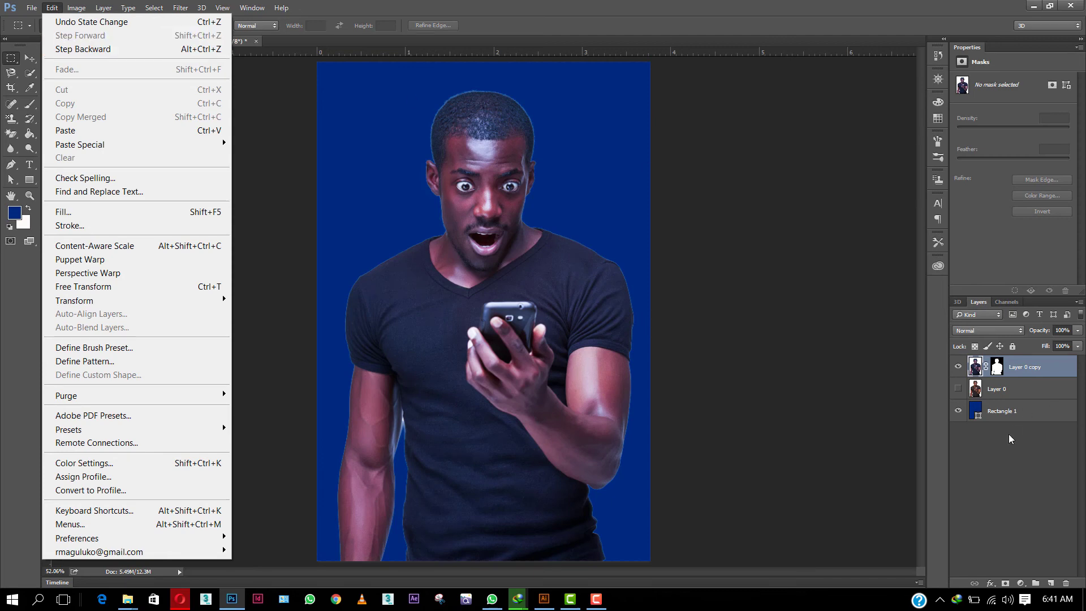
{"action": "left_click", "coordinate": [1021, 373]}
{"action": "left_click_drag", "start_coordinate": [1022, 371], "coordinate": [1052, 583]}
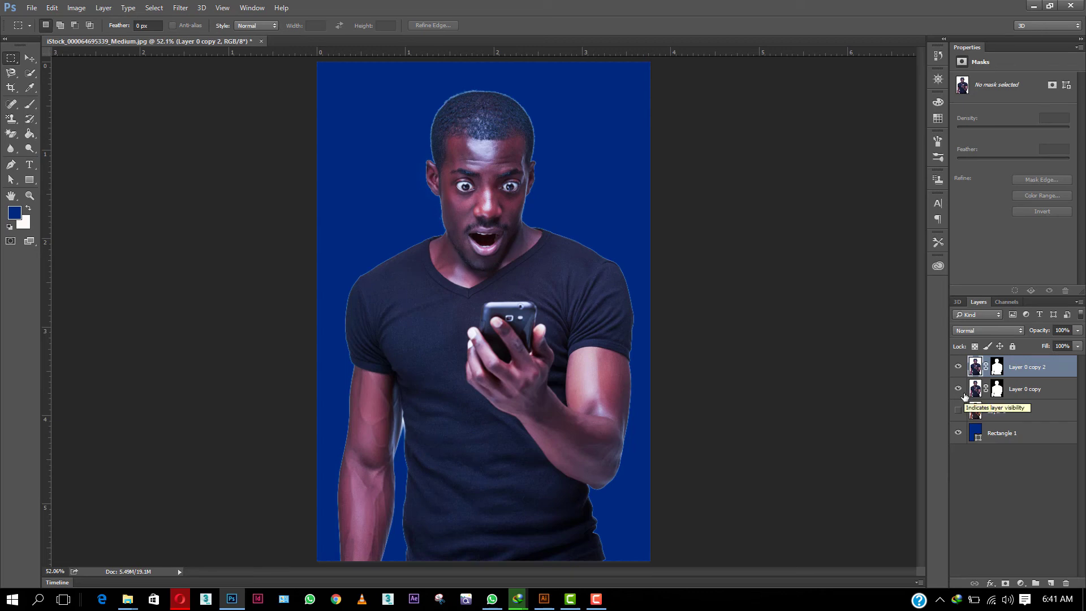
Hide Layer 0 copy and load Layer 0 copy 2's mask as a selection of the man
{"action": "left_click", "coordinate": [959, 390]}
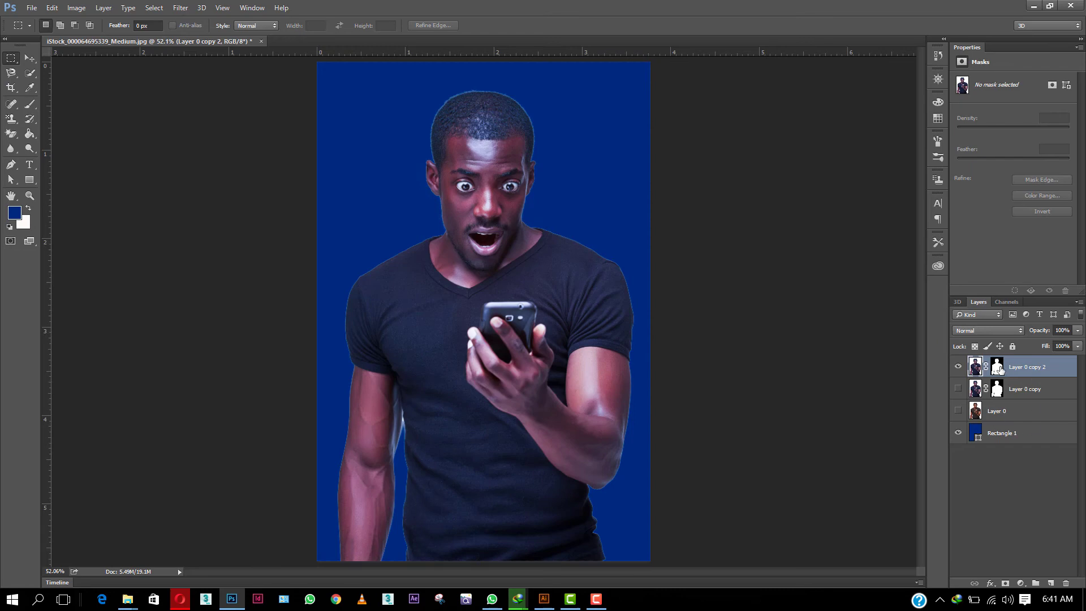
{"action": "left_click", "coordinate": [1000, 369]}
{"action": "left_click", "coordinate": [999, 369], "text": "ctrl"}
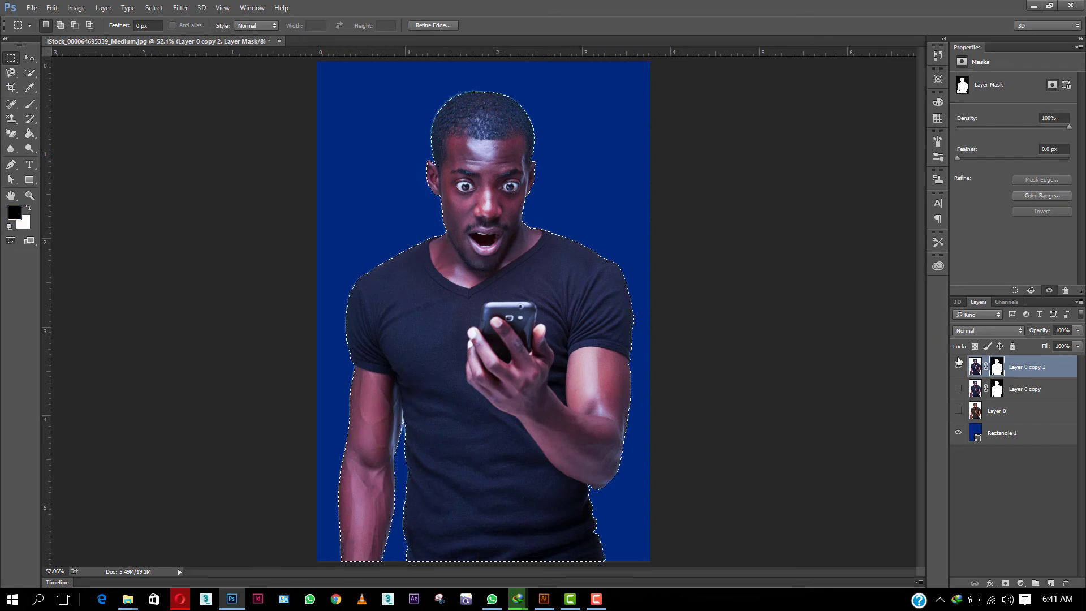
Contract the man's selection and feather its edge using Select > Modify
{"action": "left_click", "coordinate": [154, 7]}
{"action": "mouse_move", "coordinate": [216, 191]}
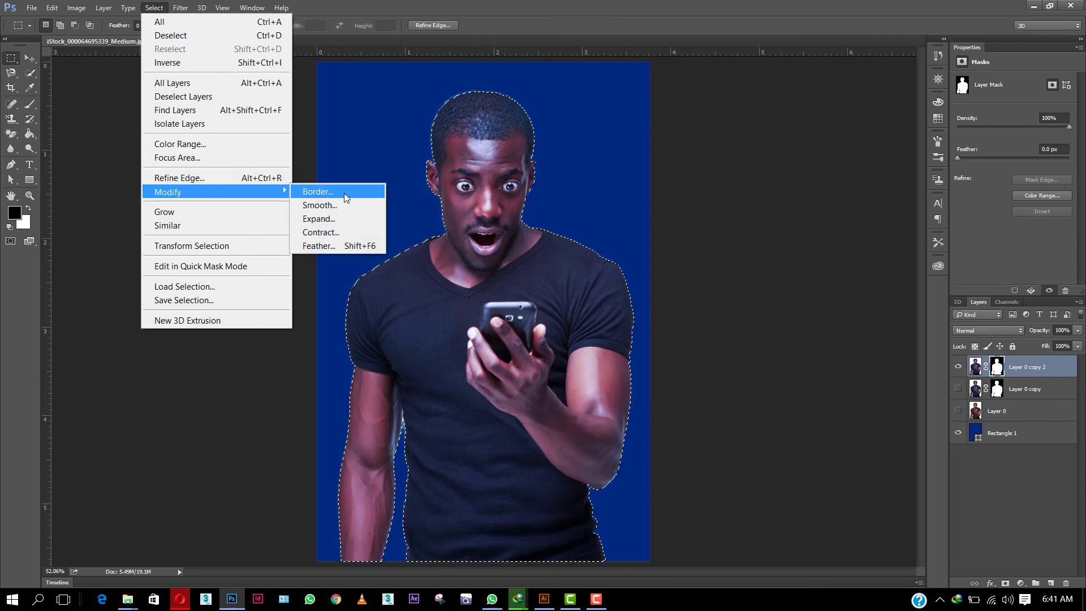
{"action": "left_click", "coordinate": [350, 235]}
{"action": "left_click", "coordinate": [591, 203]}
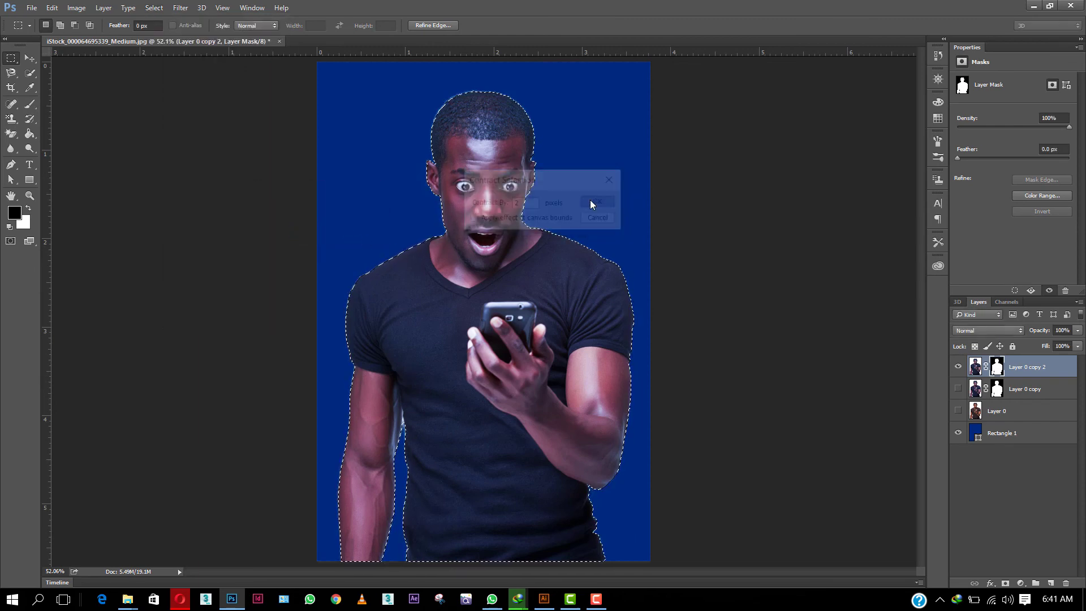
{"action": "left_click", "coordinate": [154, 7]}
{"action": "mouse_move", "coordinate": [168, 192]}
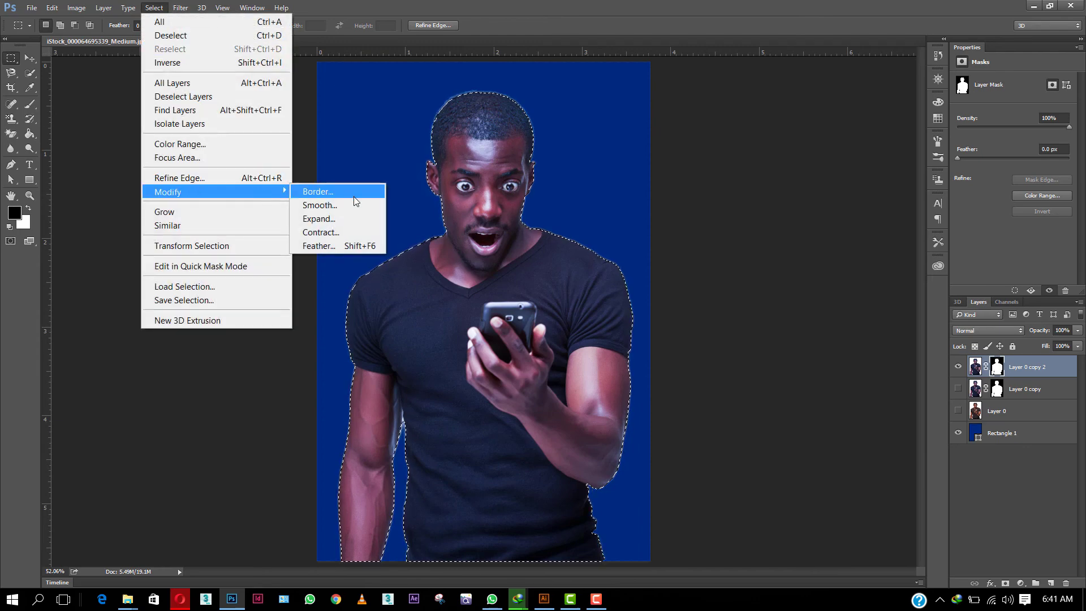
{"action": "left_click", "coordinate": [336, 247]}
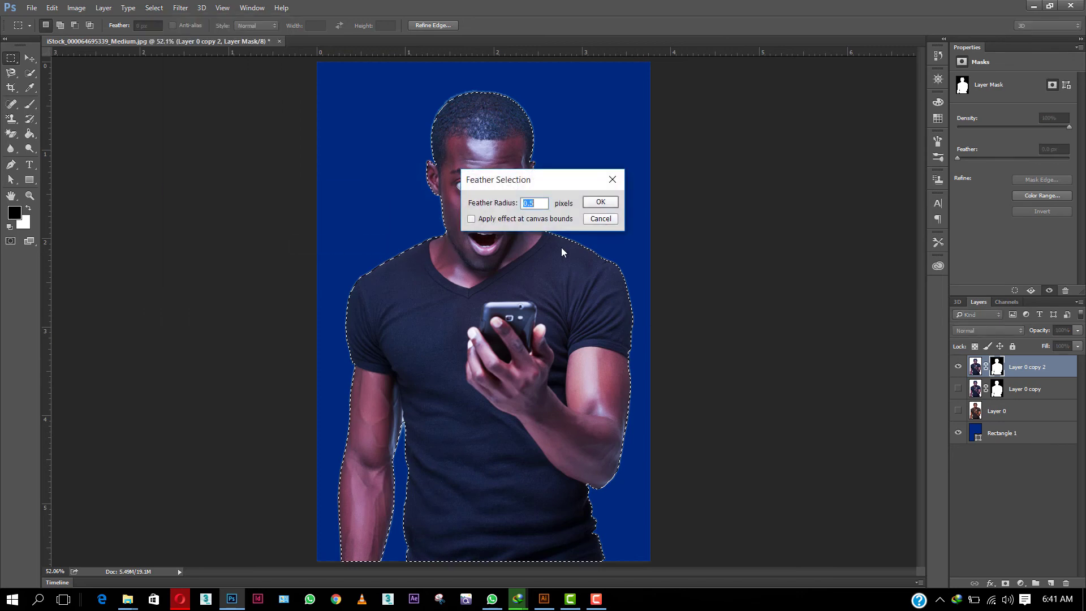
{"action": "left_click", "coordinate": [602, 204]}
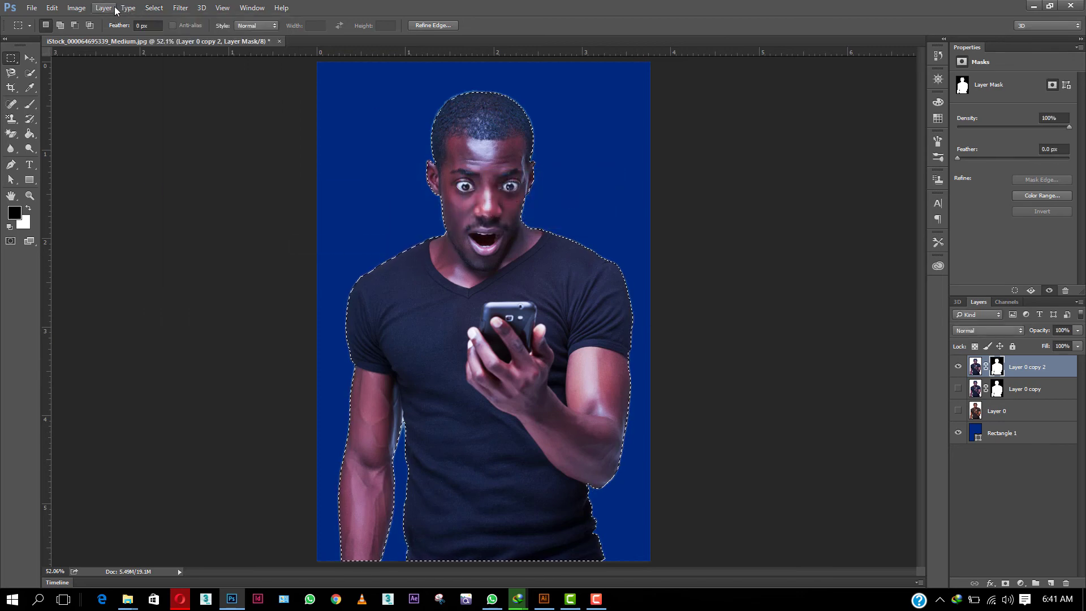
Invert the selection and clear the fringe pixels from Layer 0 copy 2, then deselect
{"action": "left_click", "coordinate": [154, 9]}
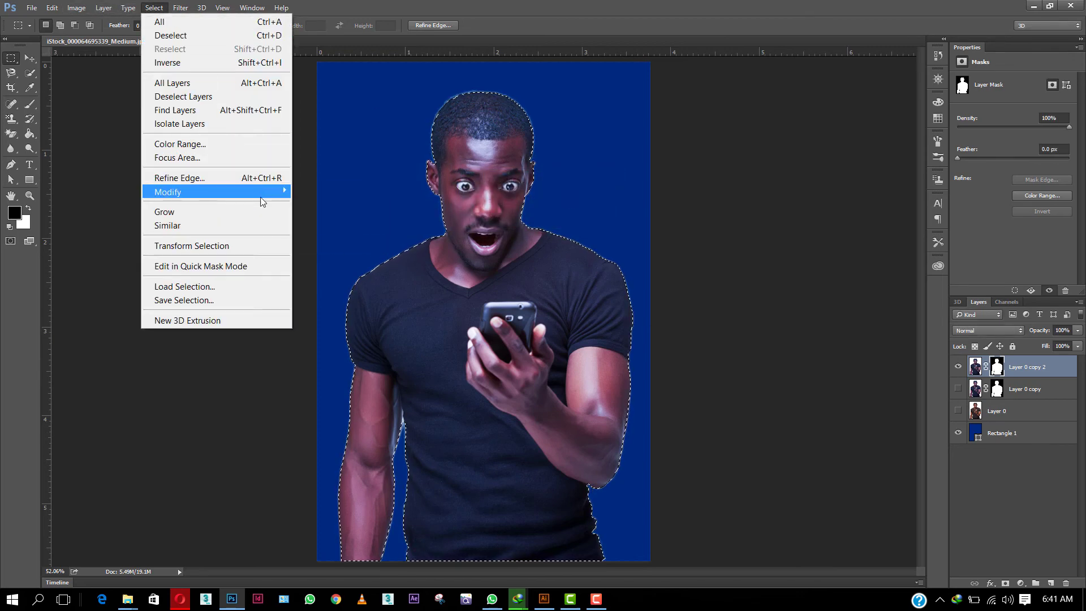
{"action": "left_click", "coordinate": [168, 62]}
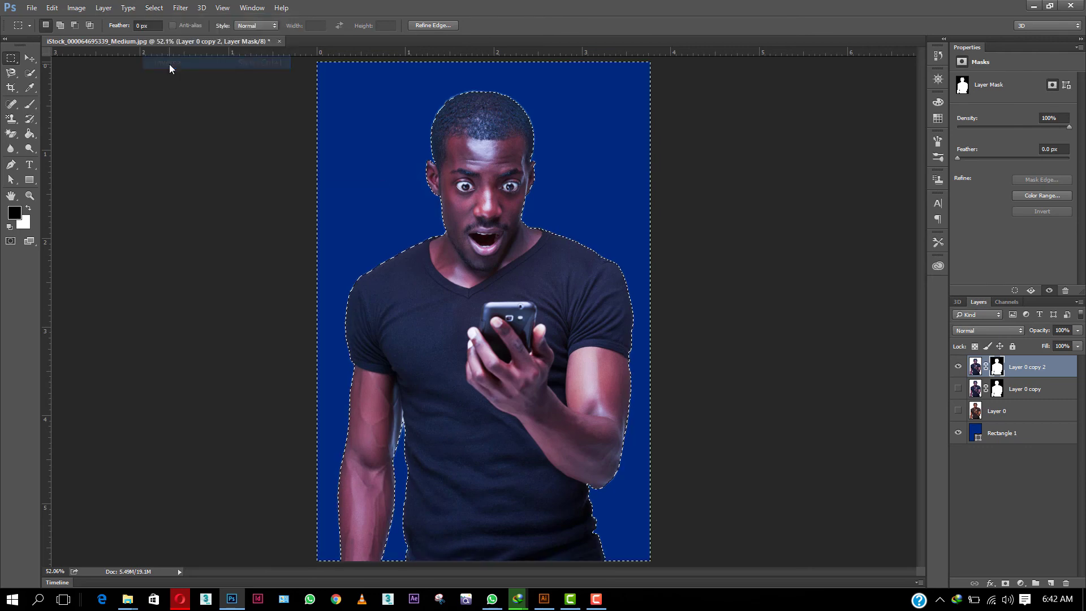
{"action": "left_click", "coordinate": [973, 367]}
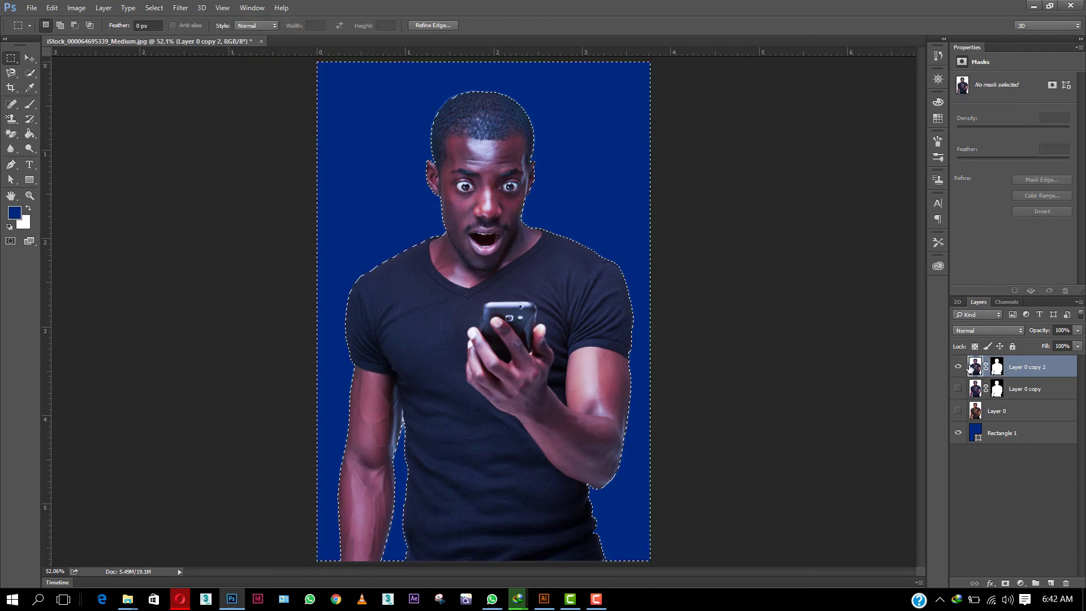
{"action": "key", "text": "ctrl+d"}
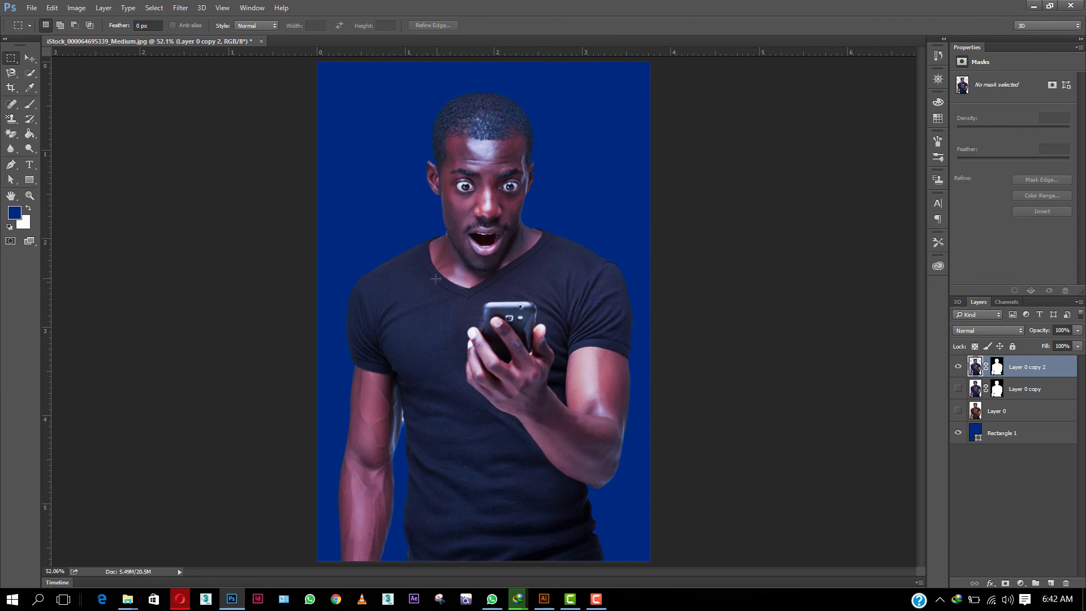
Recolour the Rectangle 1 fill from blue to crimson #7d0b39
{"action": "left_click", "coordinate": [991, 431]}
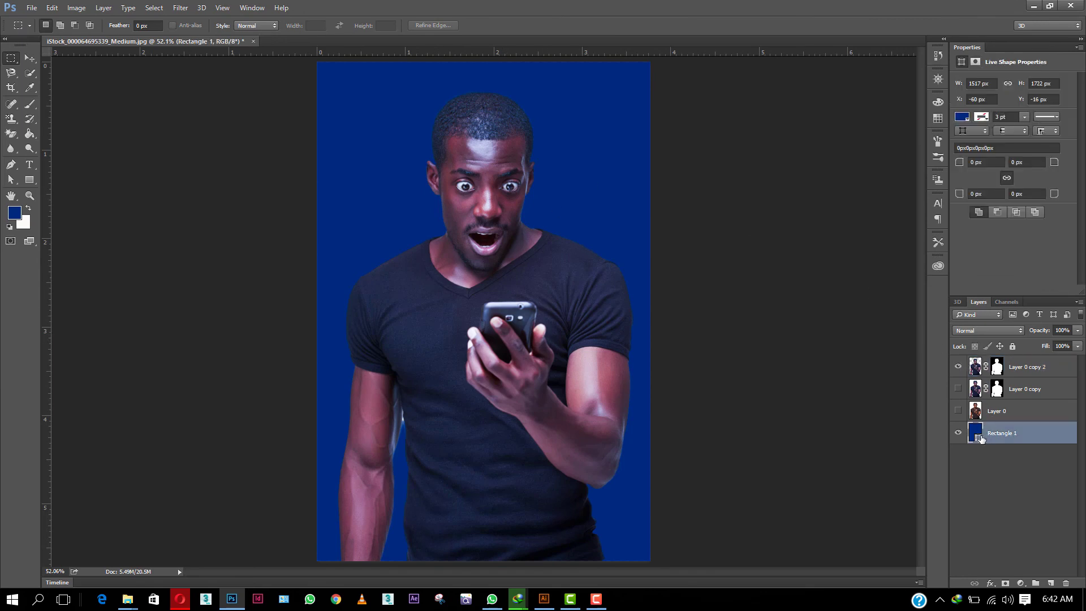
{"action": "double_click", "coordinate": [975, 433]}
{"action": "left_click_drag", "start_coordinate": [737, 396], "coordinate": [741, 380]}
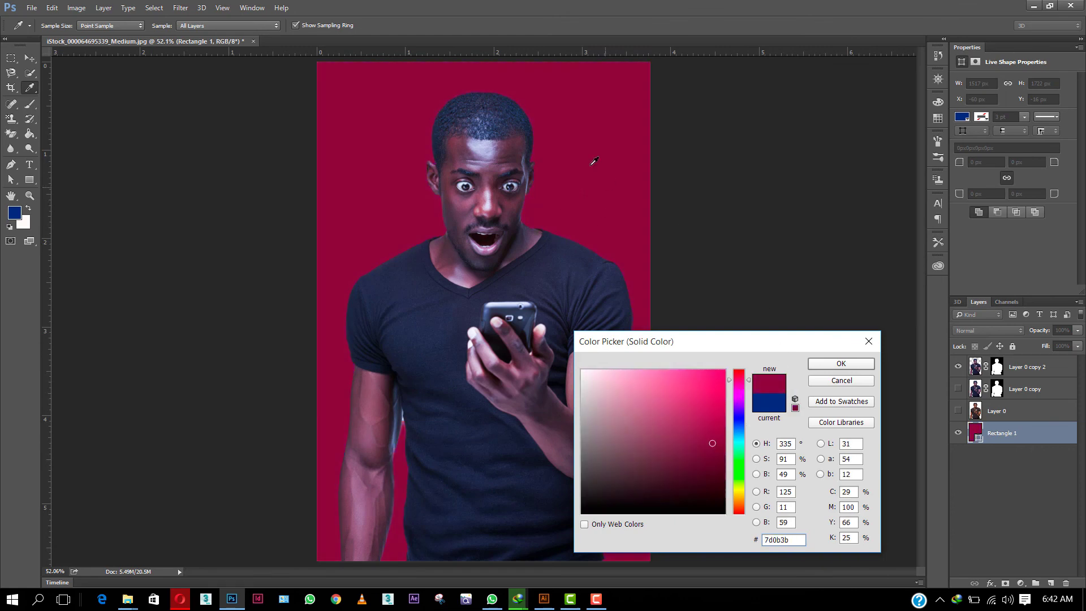
{"action": "left_click", "coordinate": [847, 369]}
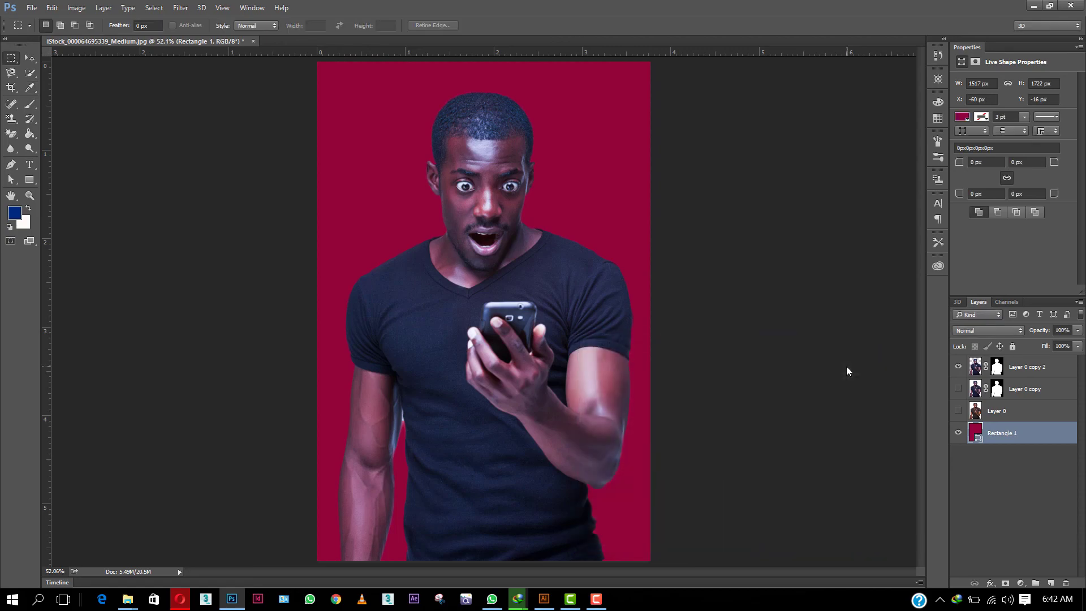